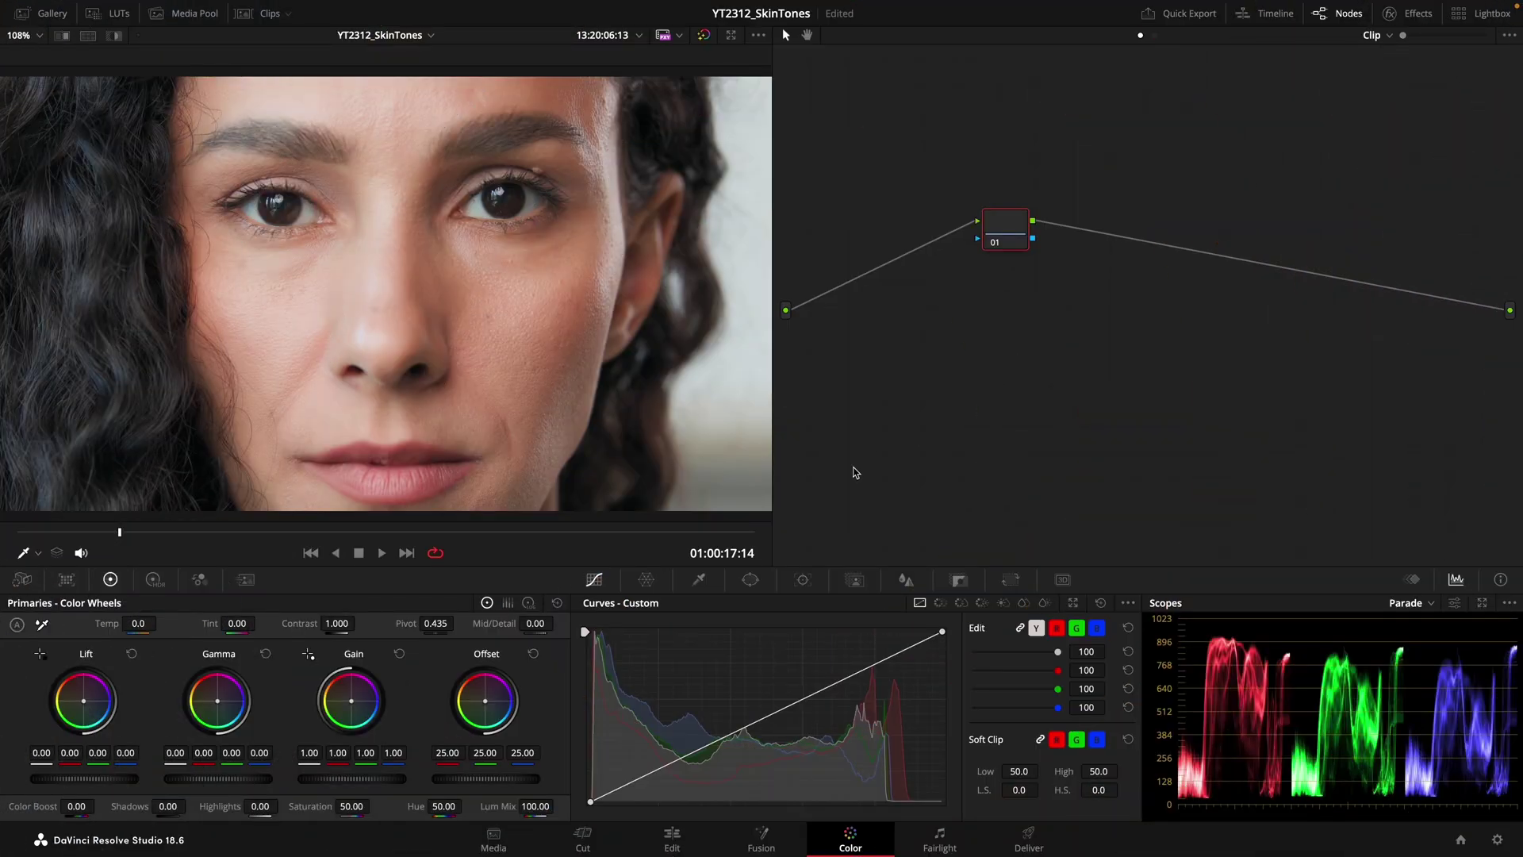
# Step: Qualify the face's skin tones with the HSL eyedropper, tighten Saturation High, and lower midtone detail to -54
pyautogui.click(699, 580)
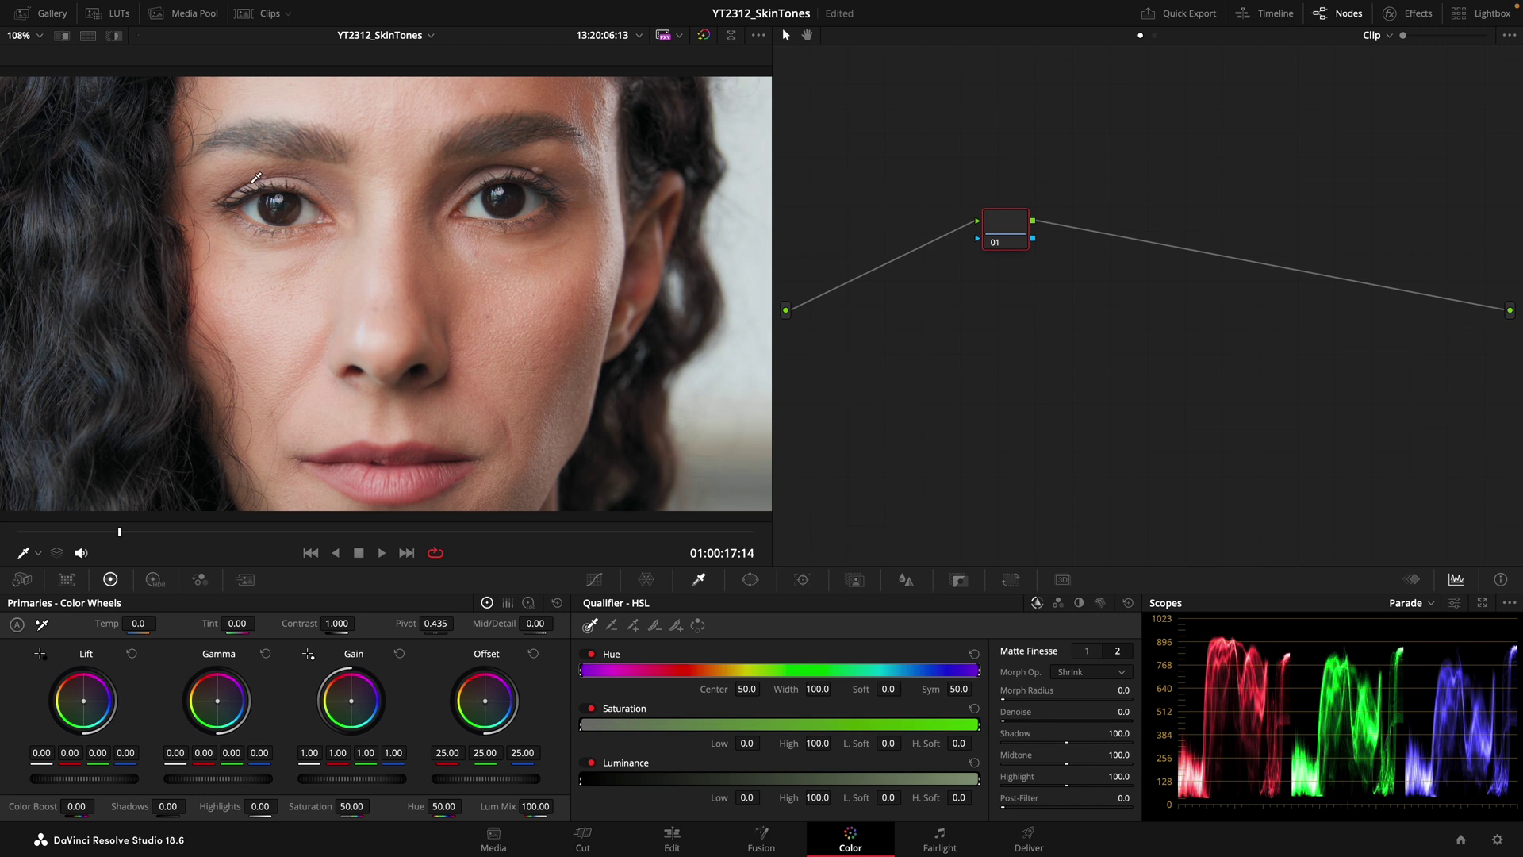
pyautogui.moveTo(289, 82); pyautogui.dragTo(505, 96)
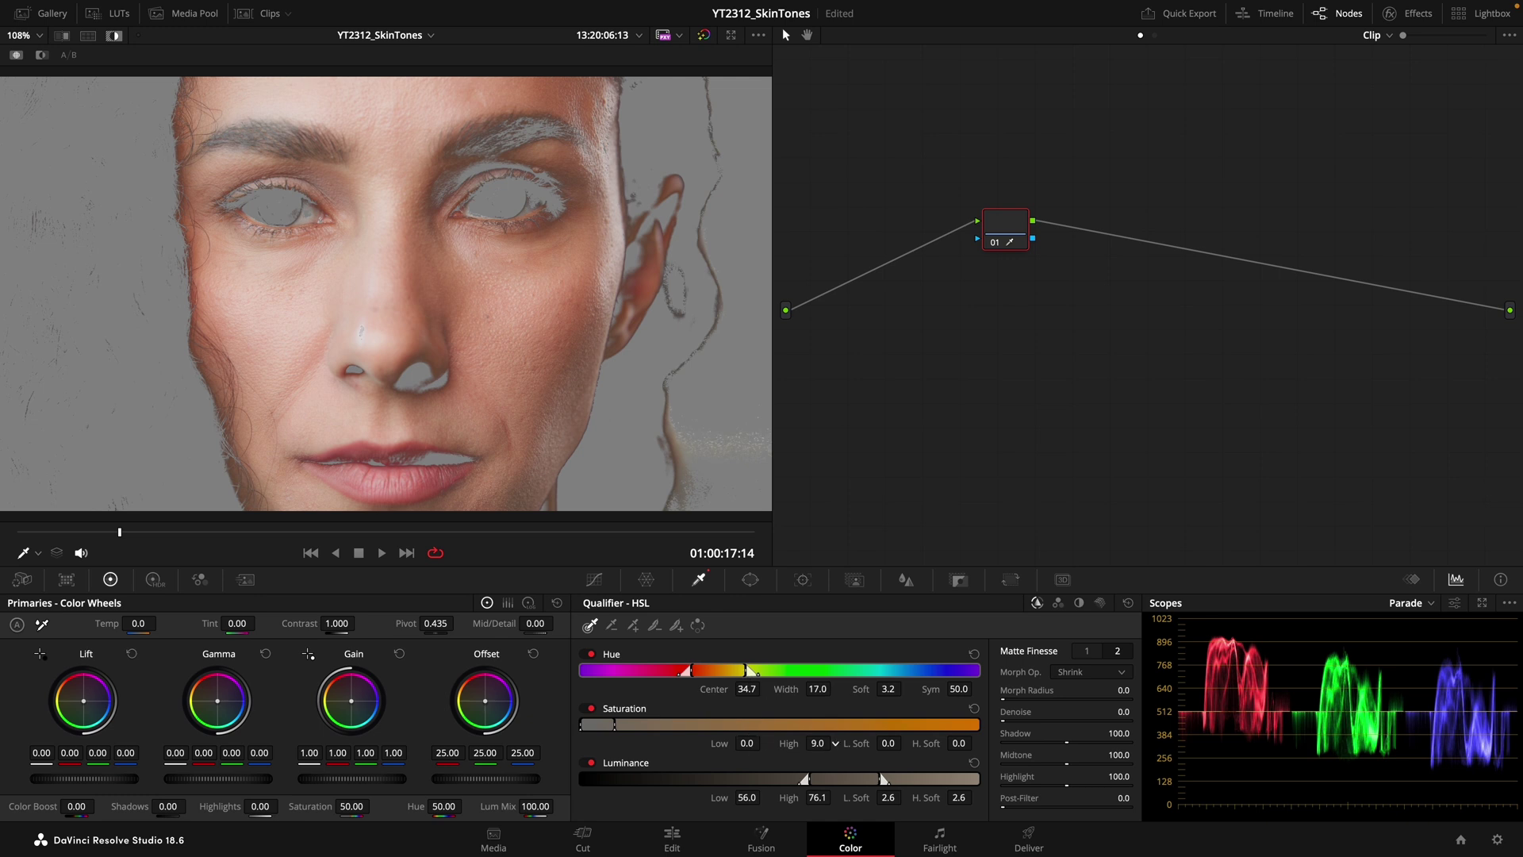
pyautogui.moveTo(836, 742); pyautogui.dragTo(835, 743)
pyautogui.click(1086, 651)
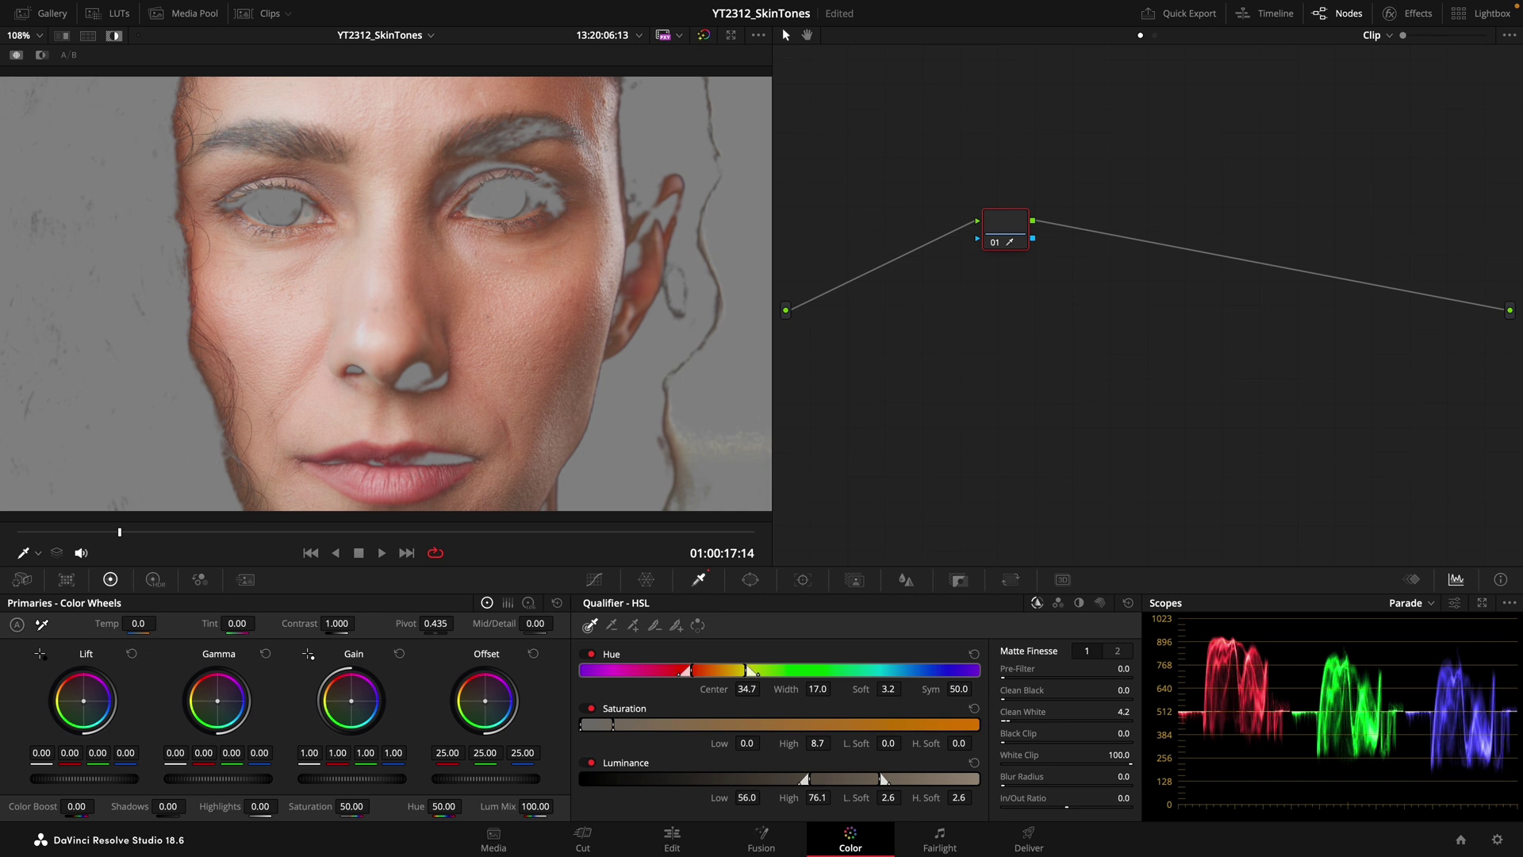
pyautogui.click(114, 36)
pyautogui.moveTo(536, 622)
pyautogui.mouseDown()
pyautogui.moveTo(476, 622)
pyautogui.moveTo(631, 622)
pyautogui.mouseUp()
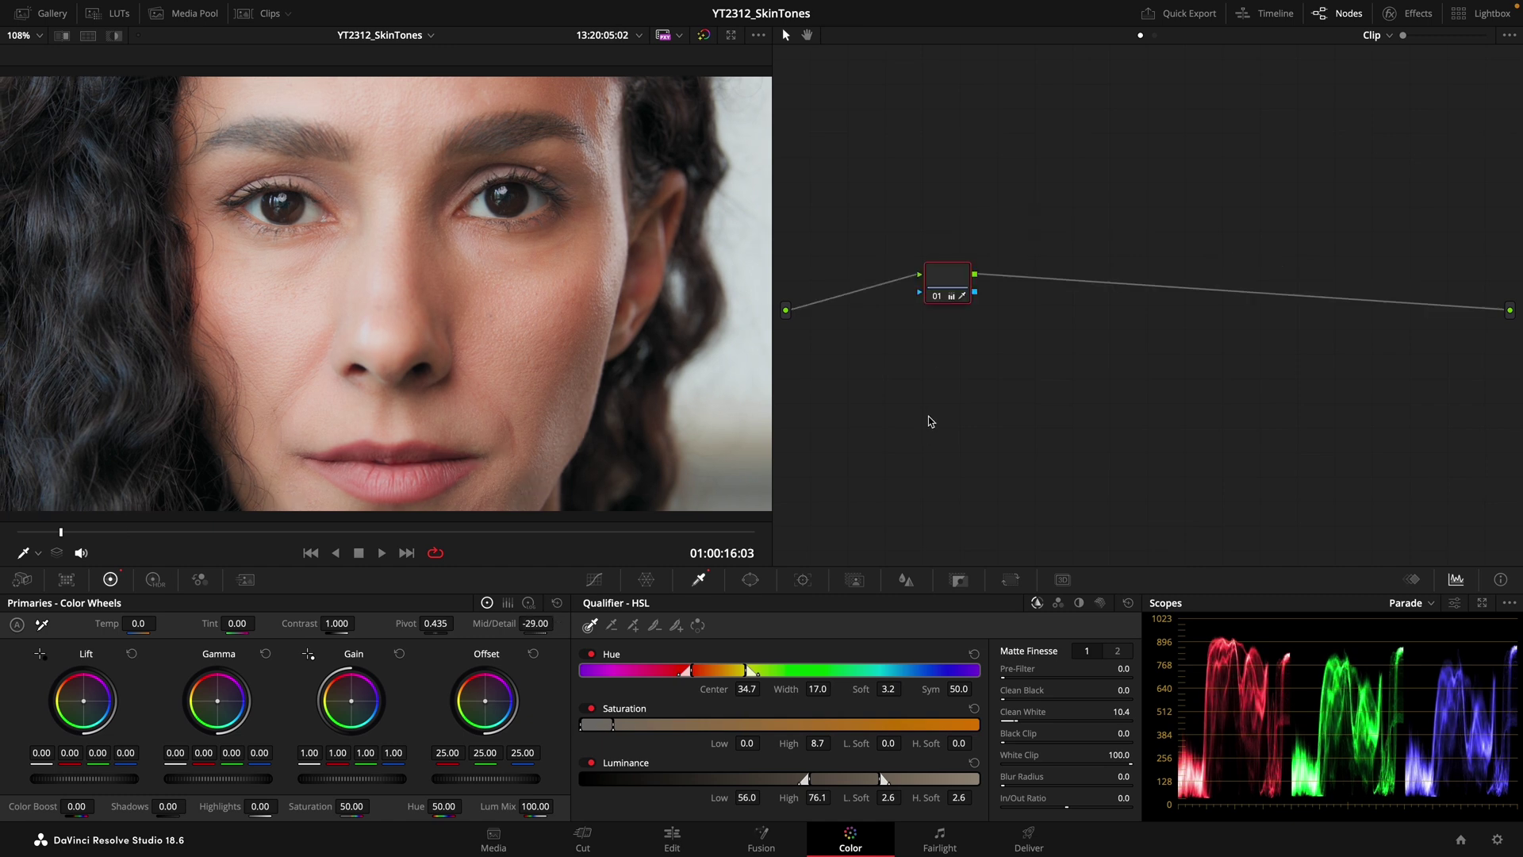
# Step: Add serial node 02 and apply the Halation effect to it
pyautogui.hotkey('alt', 's')
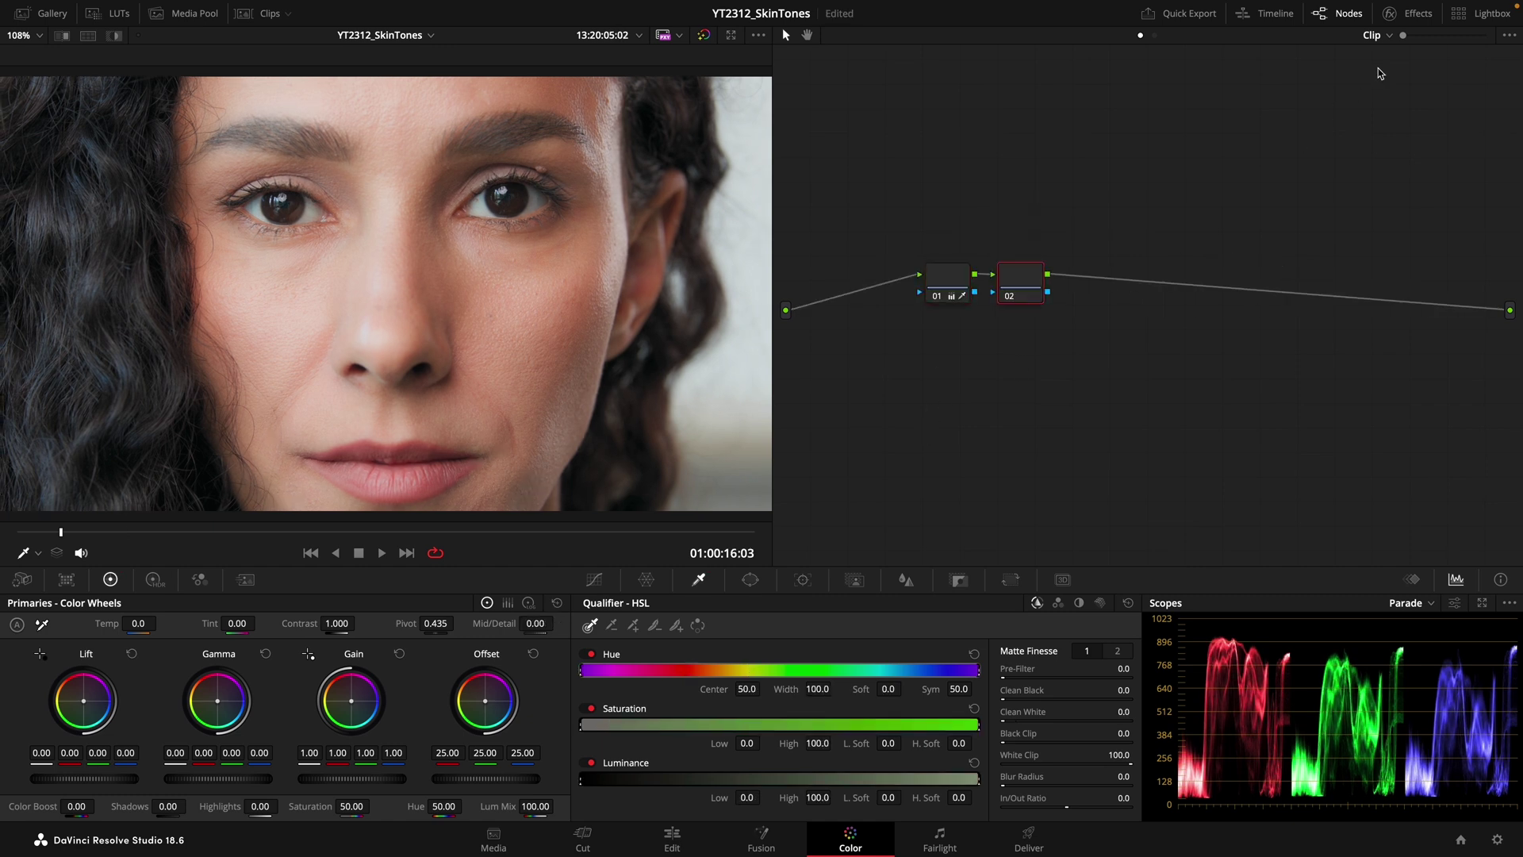
pyautogui.click(1408, 13)
pyautogui.write('hala')
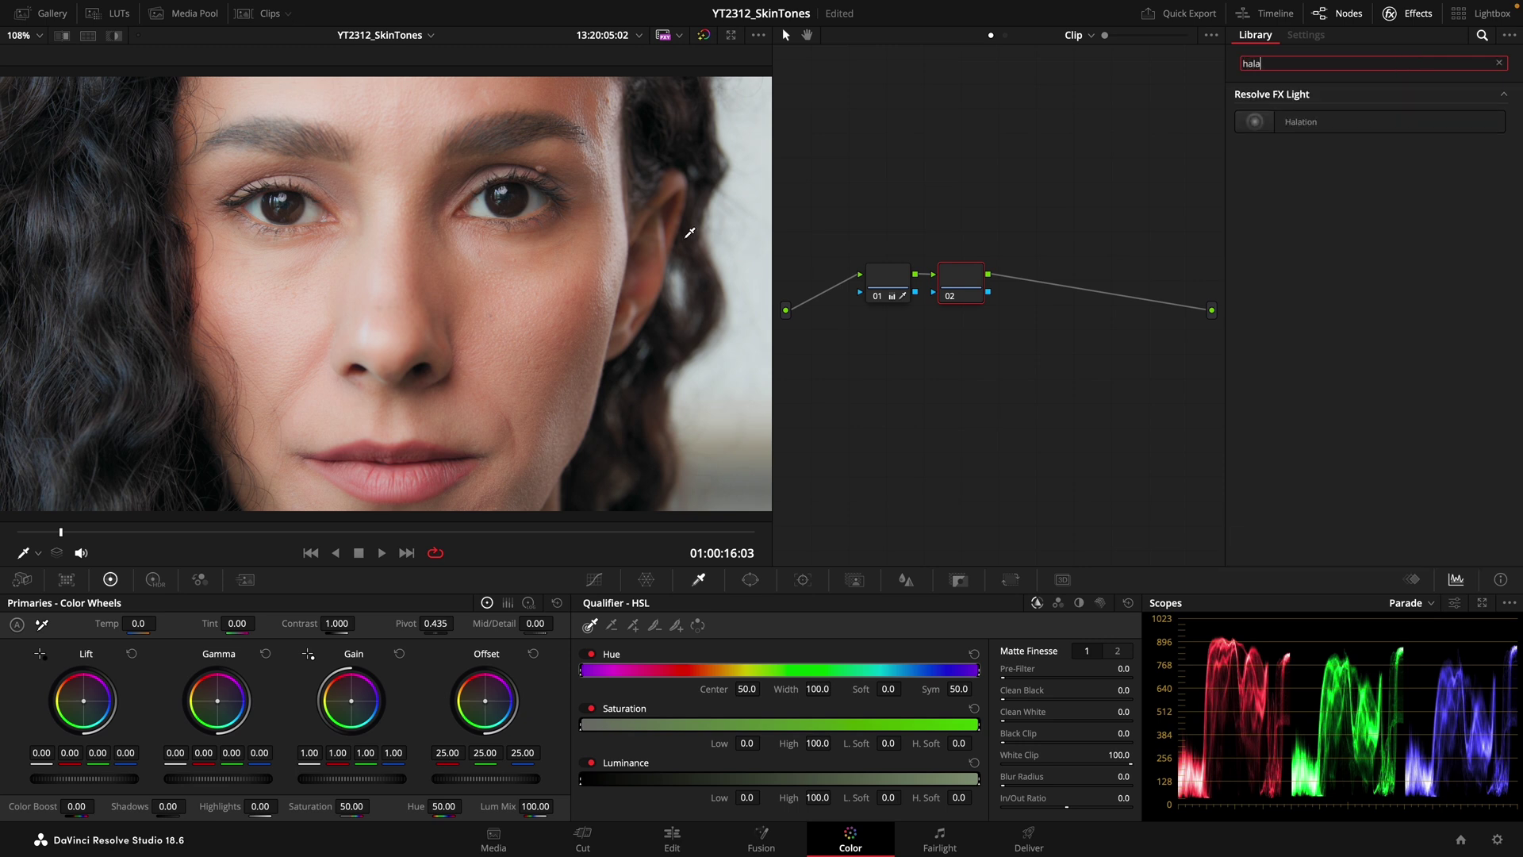
pyautogui.moveTo(1297, 122); pyautogui.dragTo(964, 280)
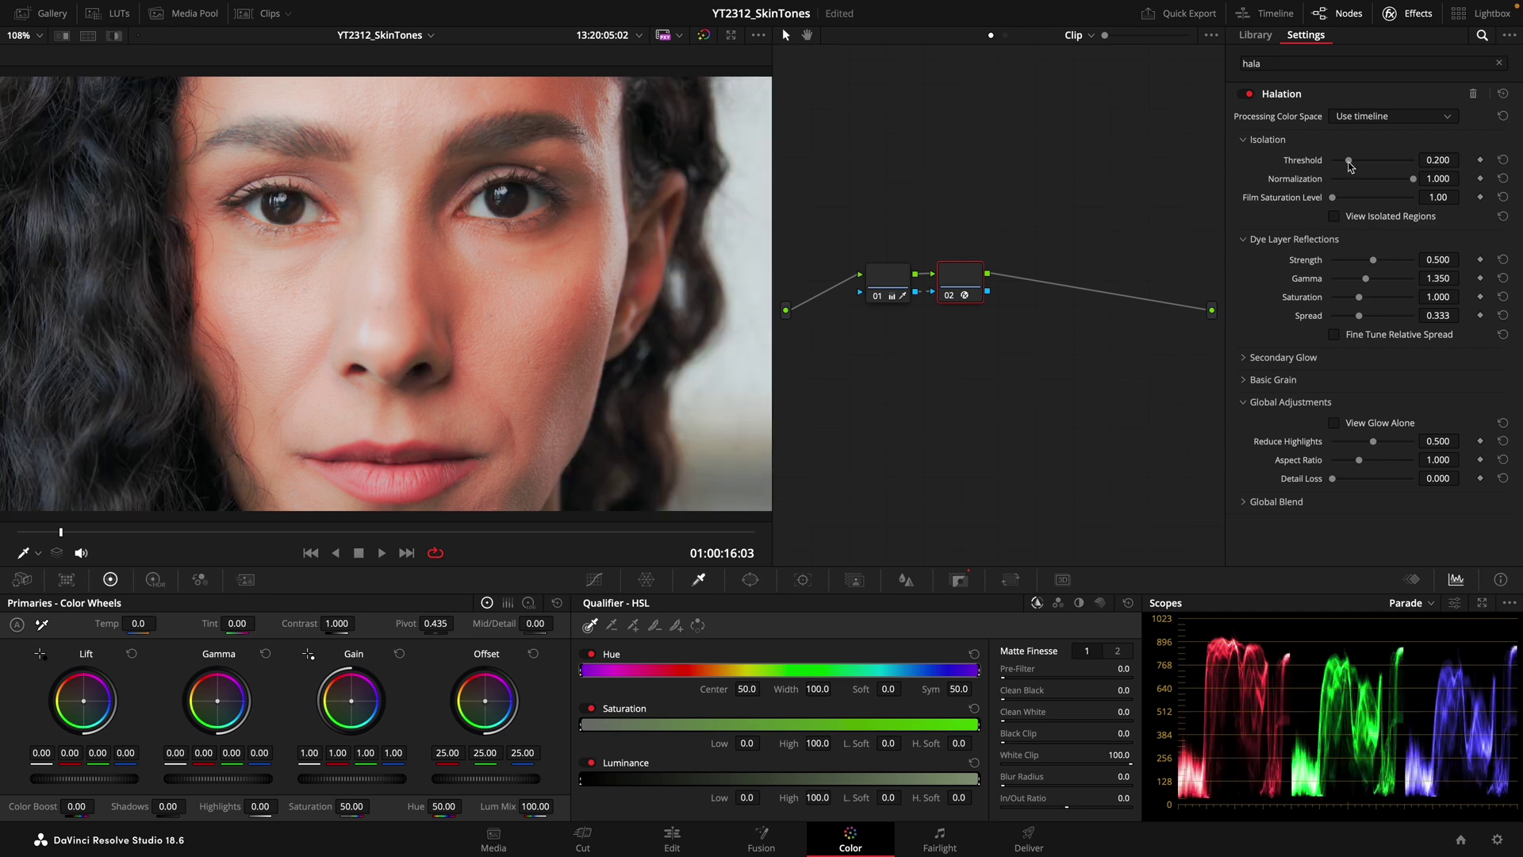
# Step: Tune Halation threshold, reflection strength, spread and secondary glow, and lower blend to 0.734
pyautogui.moveTo(1349, 167); pyautogui.dragTo(1350, 166)
pyautogui.moveTo(1372, 261)
pyautogui.mouseDown()
pyautogui.moveTo(1347, 261)
pyautogui.moveTo(1349, 283)
pyautogui.mouseUp()
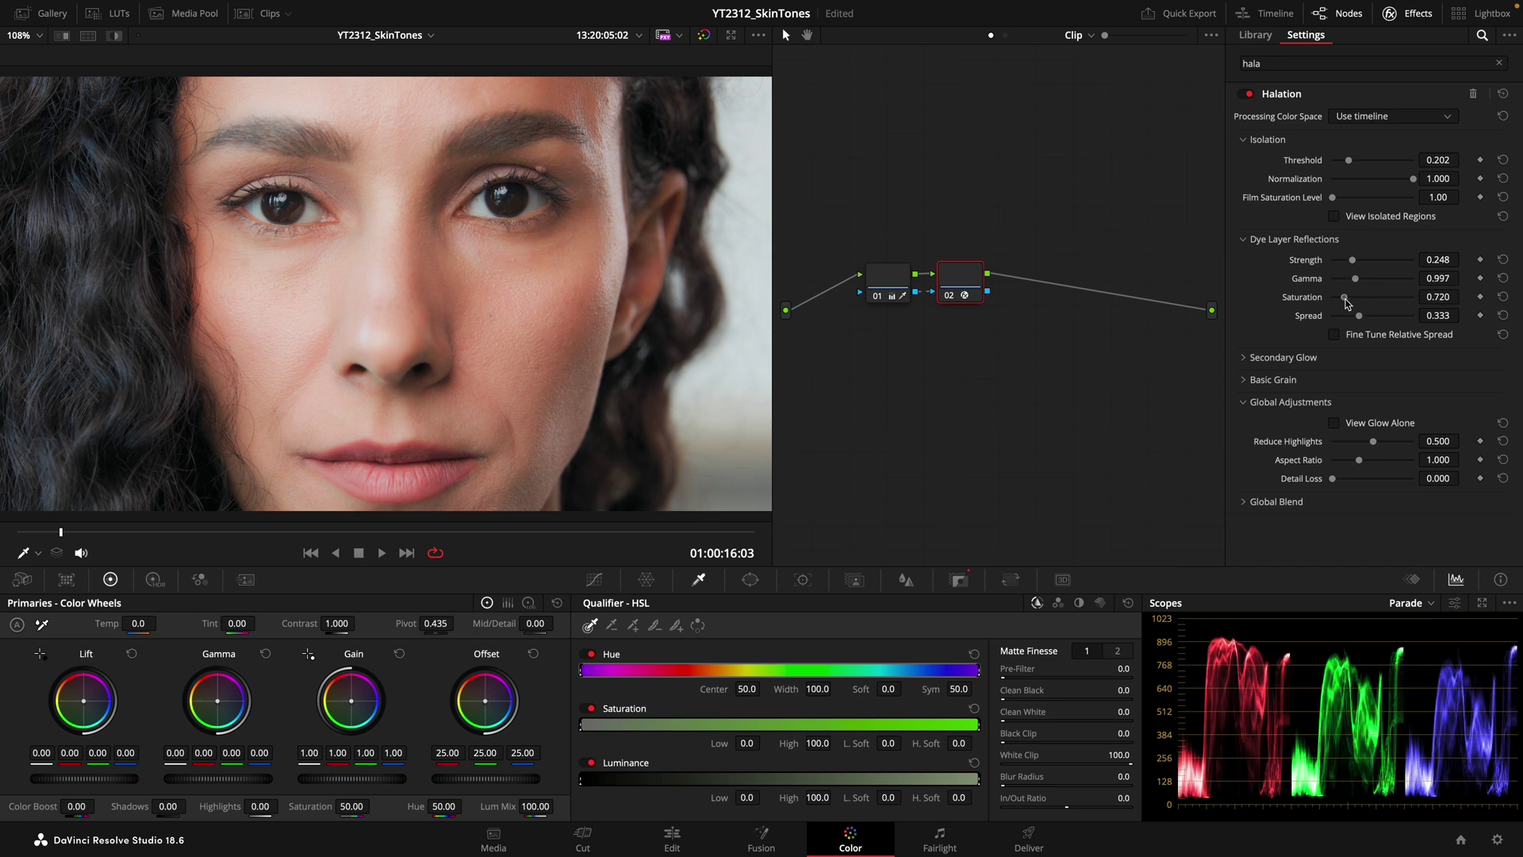
pyautogui.moveTo(1368, 318); pyautogui.dragTo(1368, 319)
pyautogui.click(1359, 356)
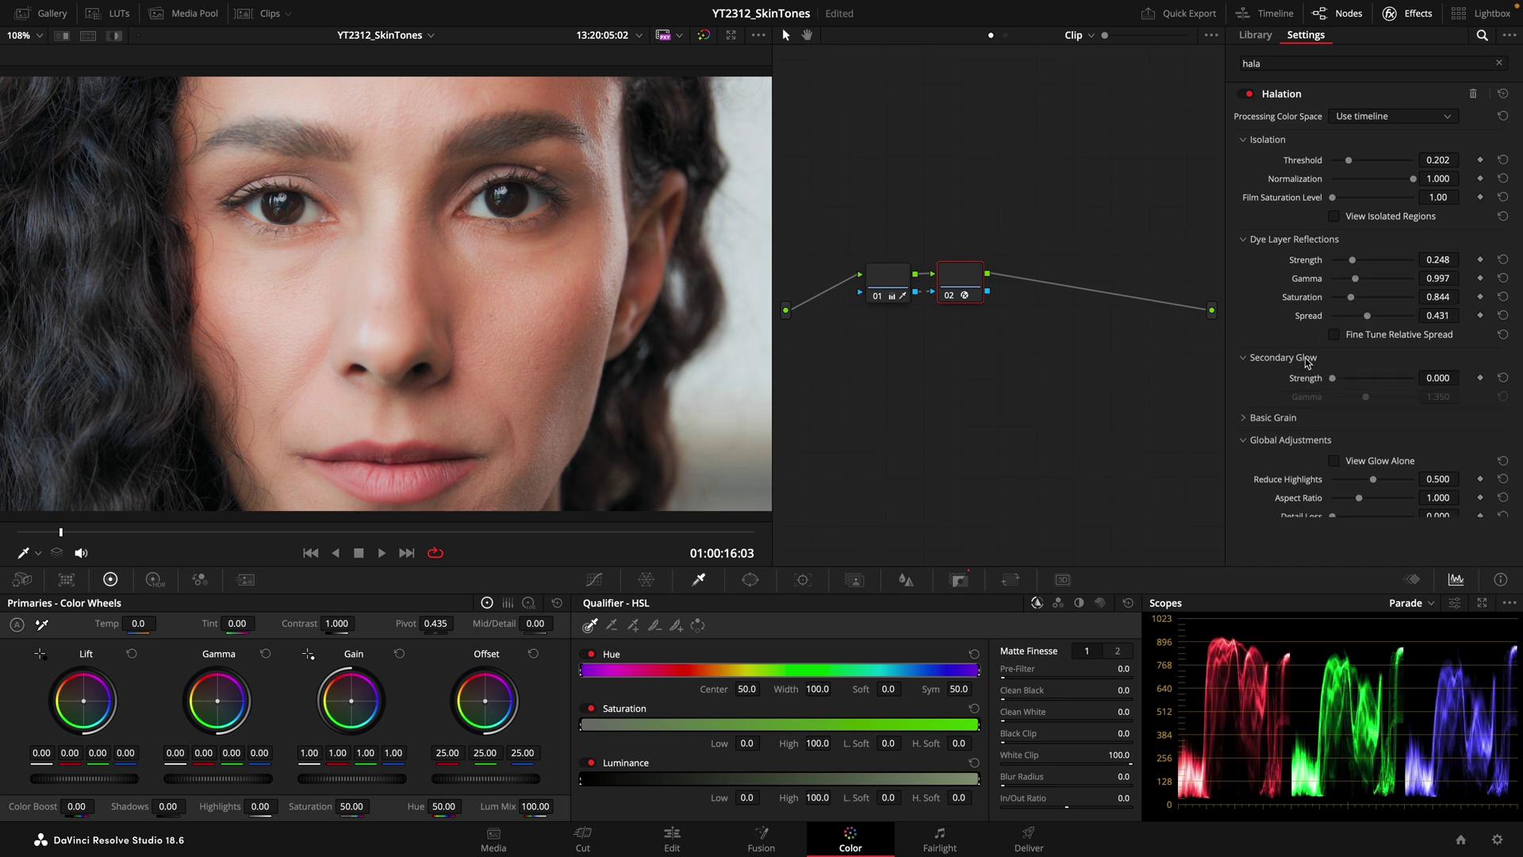
pyautogui.moveTo(1372, 378); pyautogui.dragTo(1353, 383)
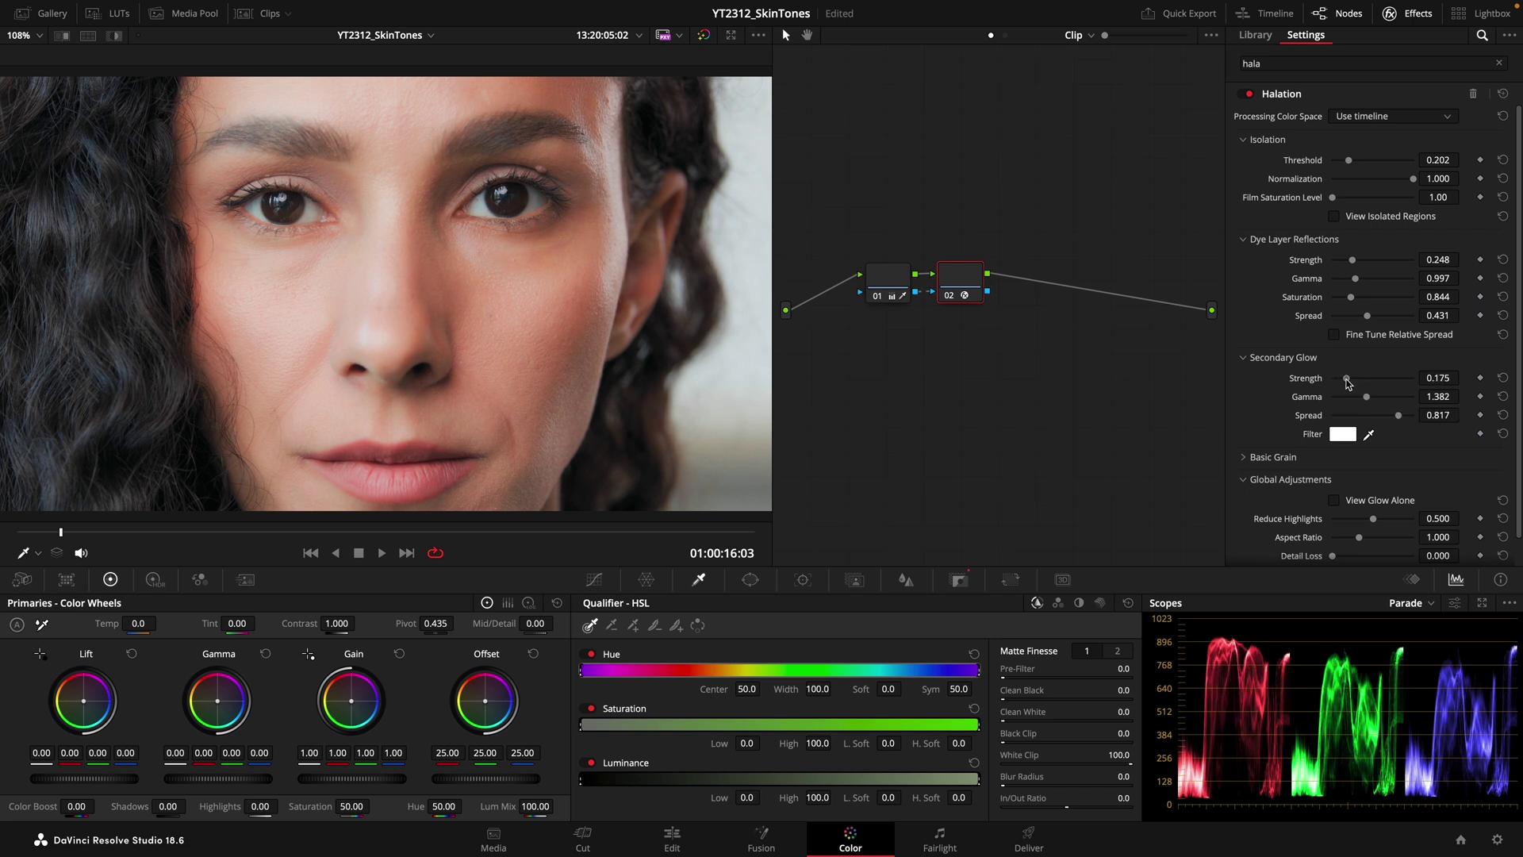
pyautogui.scroll(-1, 1381, 517)
pyautogui.scroll(-1, 1441, 560)
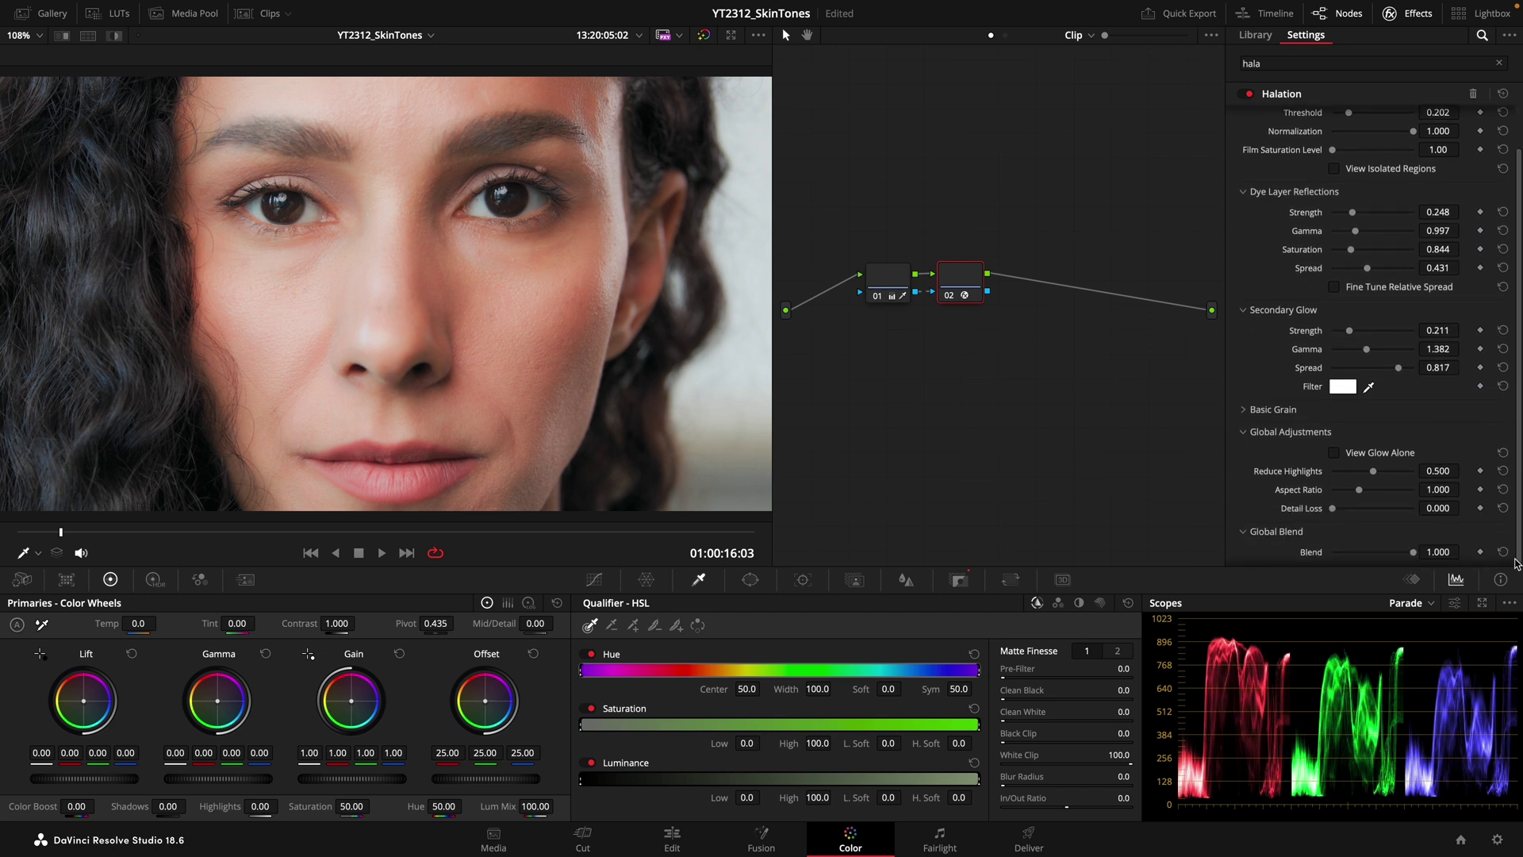
pyautogui.moveTo(1411, 551); pyautogui.dragTo(1339, 551)
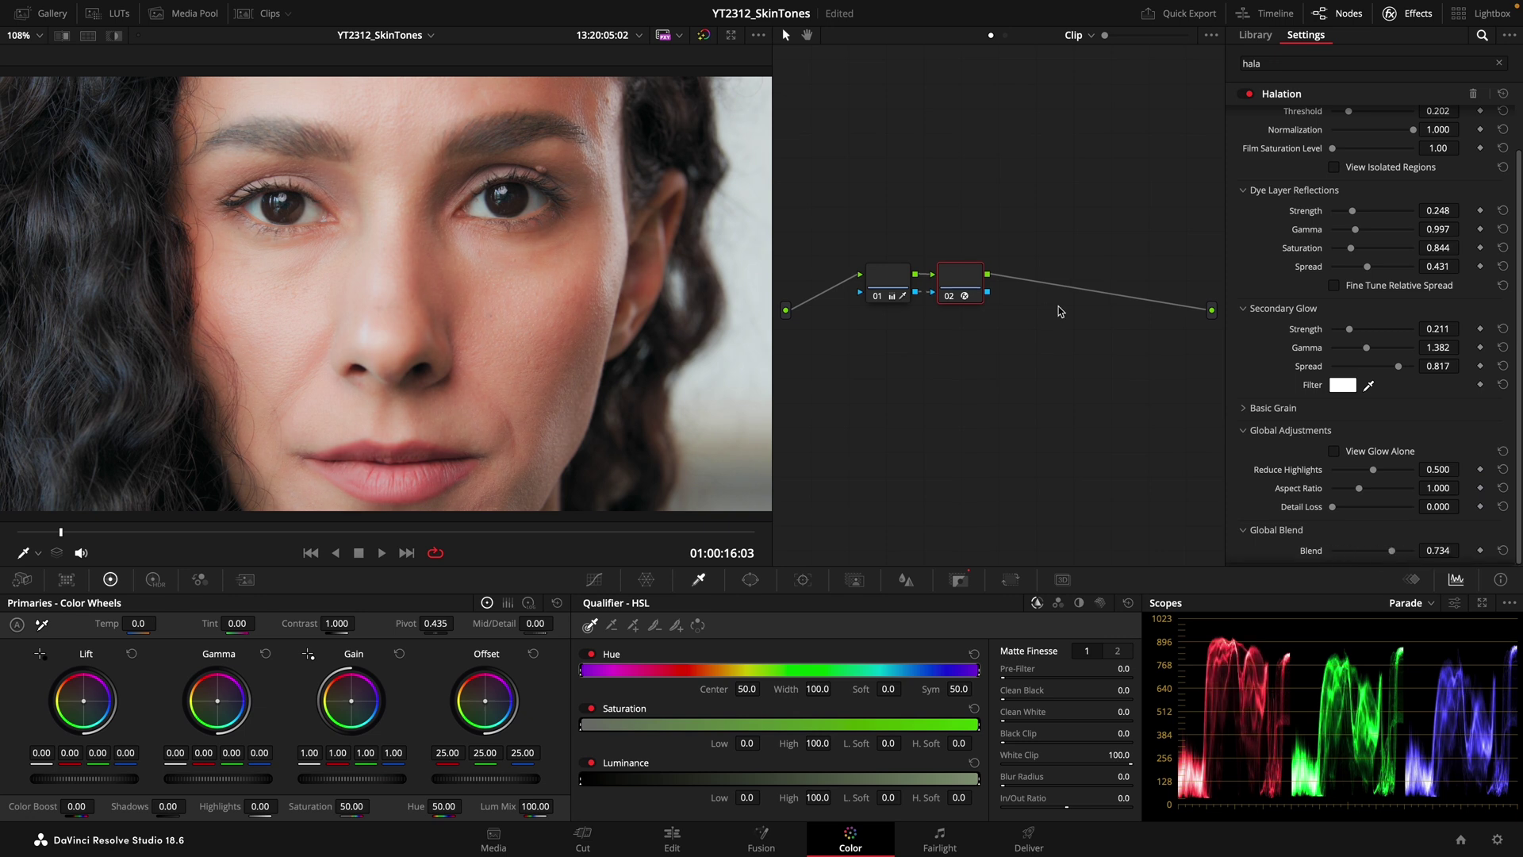
# Step: Apply Face Refinement as node 03 and run face analysis with the landmark overlay hidden
pyautogui.click(1255, 35)
pyautogui.write('face')
pyautogui.moveTo(1302, 97); pyautogui.dragTo(1032, 282)
pyautogui.click(1355, 116)
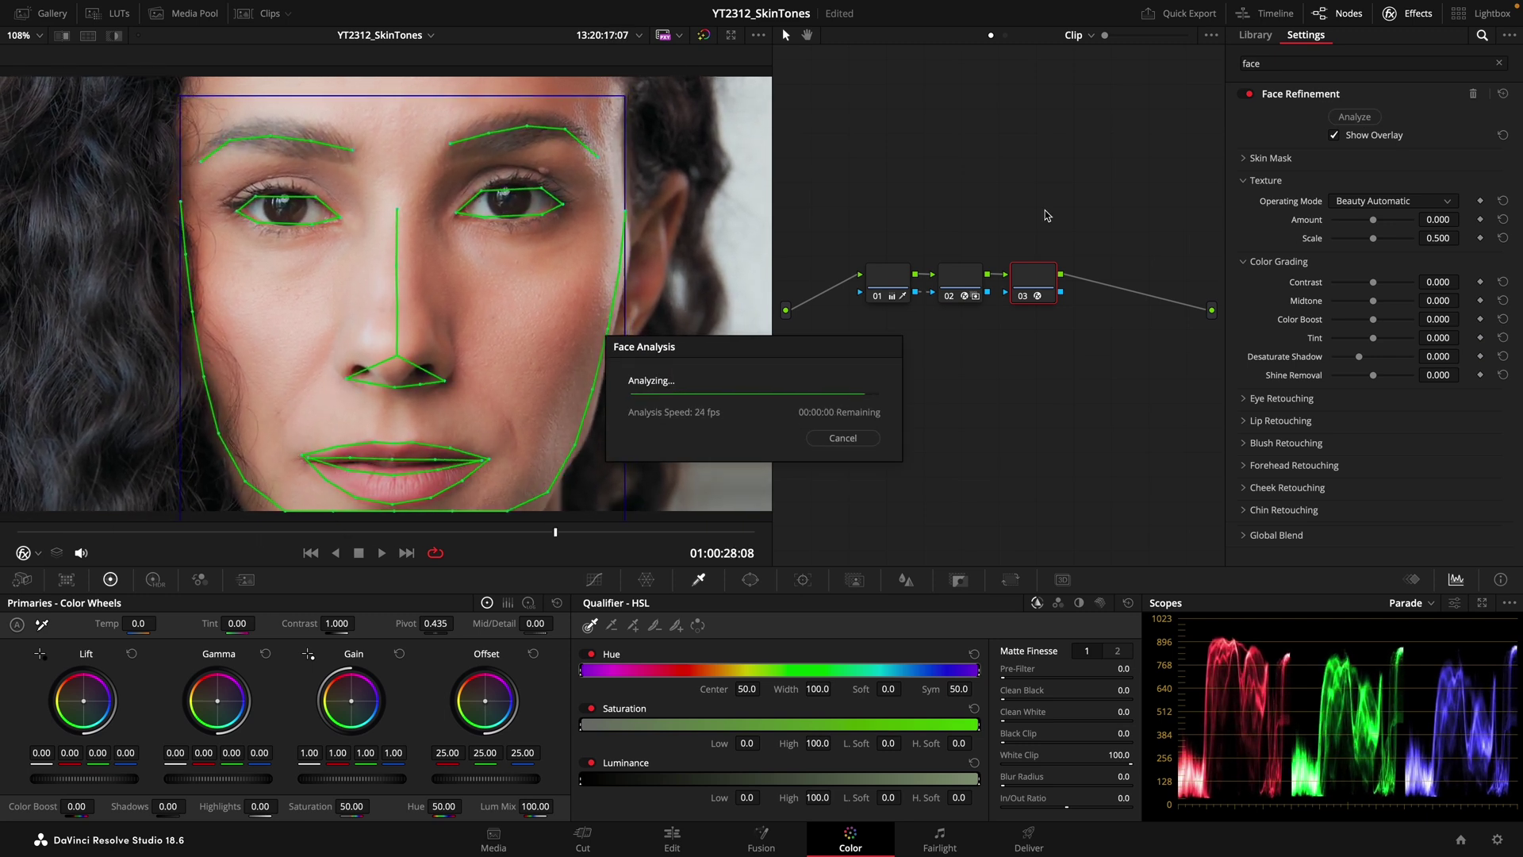
pyautogui.click(1334, 134)
# Step: Raise face contrast, return shadow desaturation near zero, and increase shine removal
pyautogui.moveTo(1373, 282); pyautogui.dragTo(1376, 300)
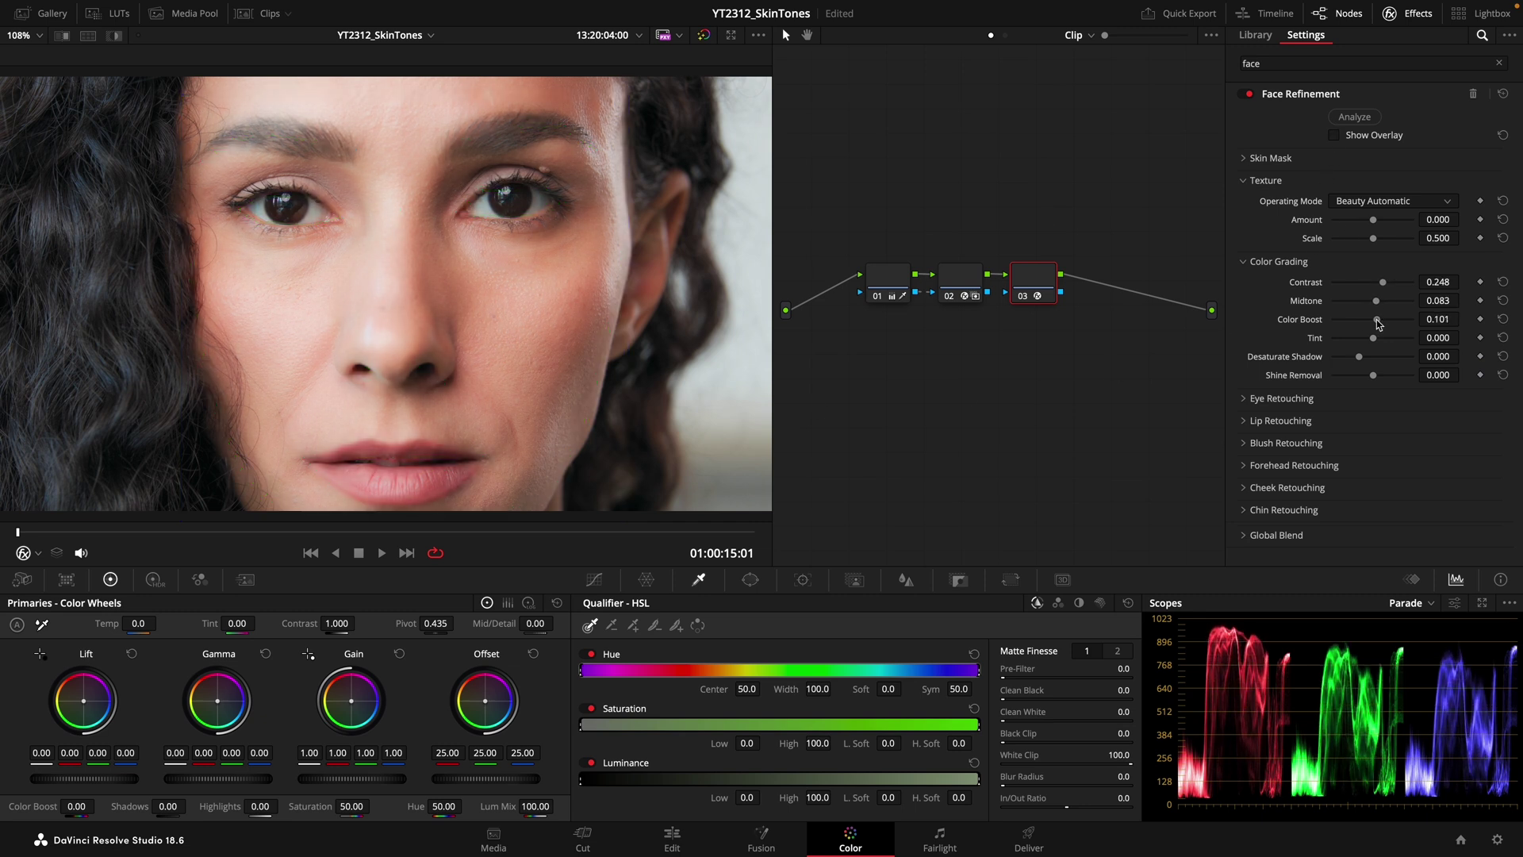
pyautogui.moveTo(1344, 355); pyautogui.dragTo(1358, 356)
pyautogui.moveTo(1373, 375); pyautogui.dragTo(1379, 375)
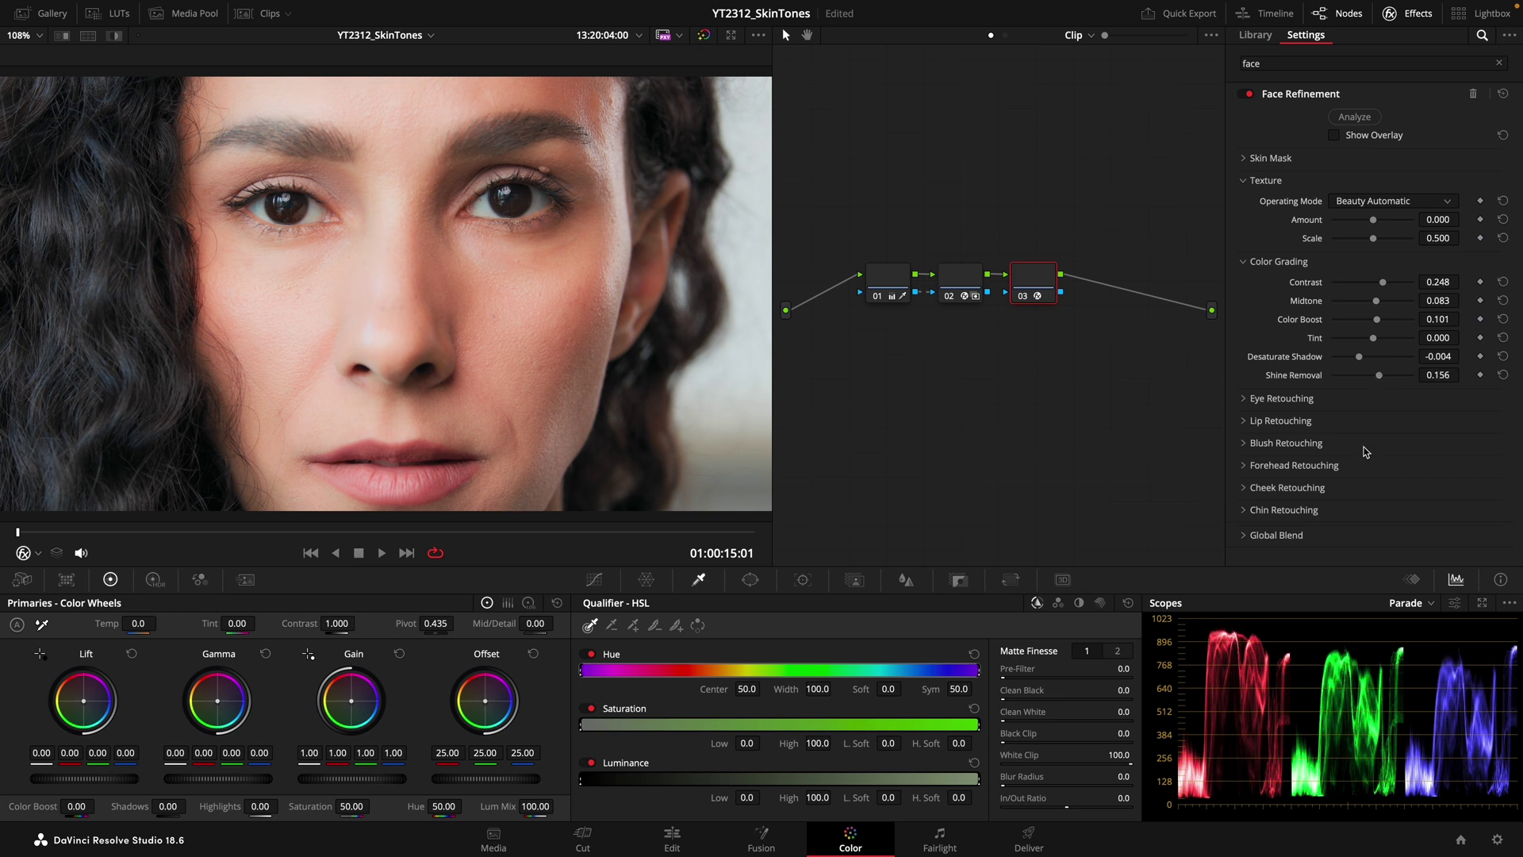
pyautogui.click(1282, 398)
pyautogui.scroll(3, 588, 238)
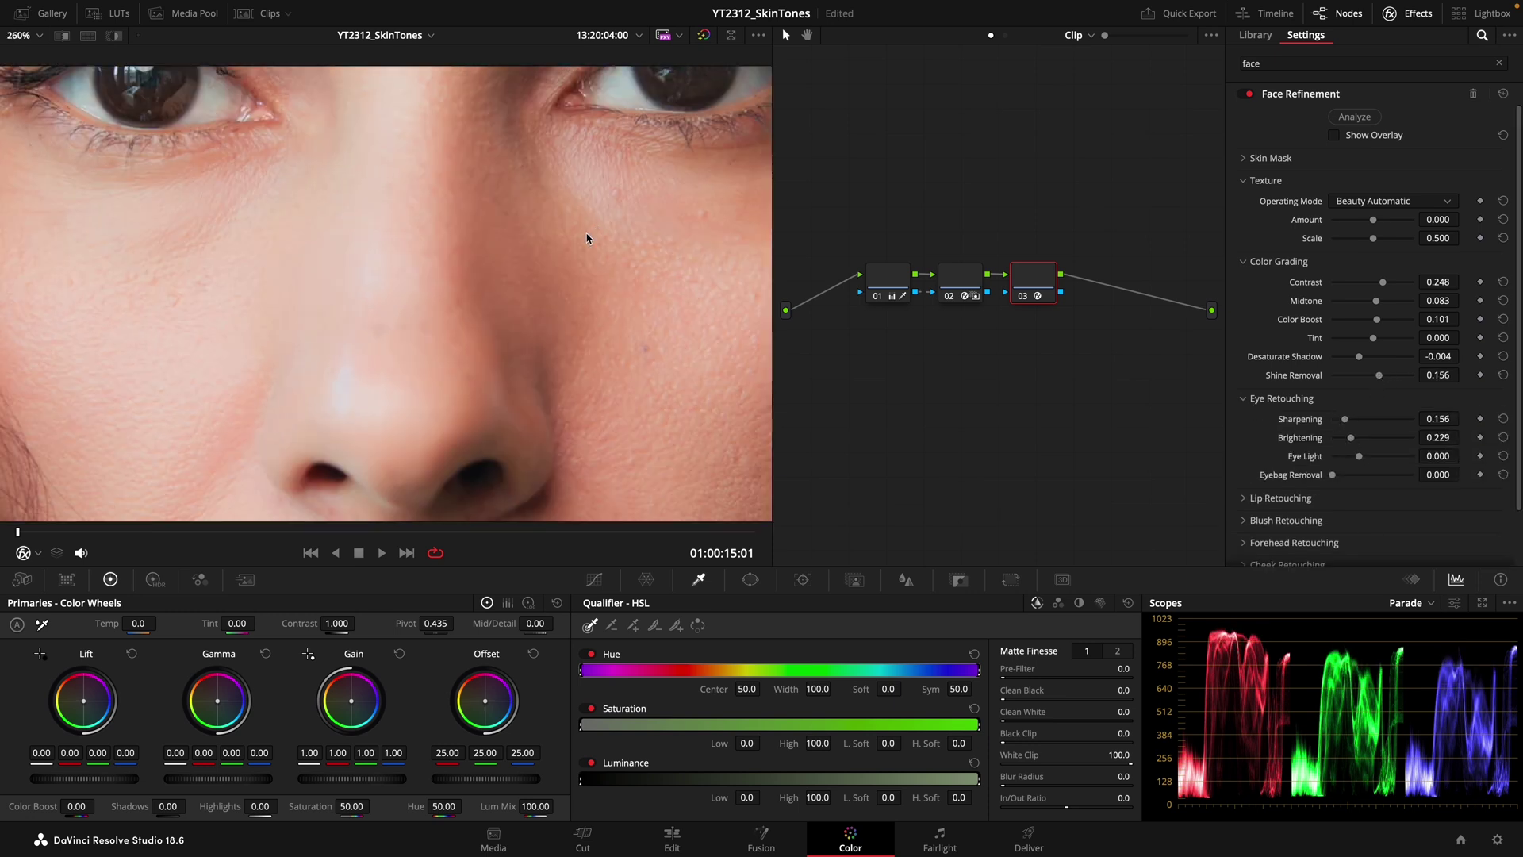
pyautogui.scroll(2, 486, 299)
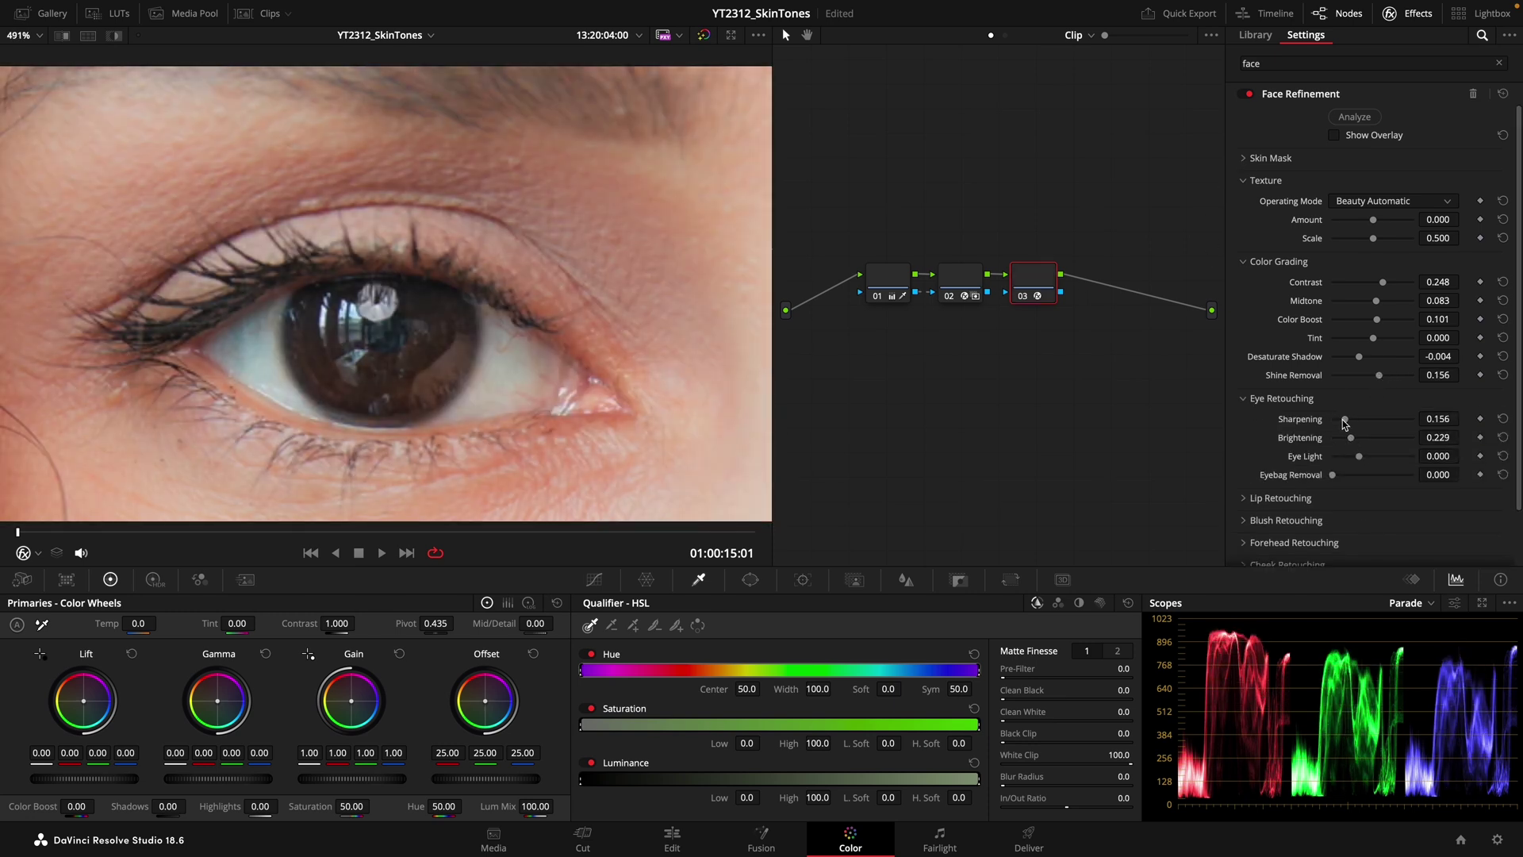
# Step: Tone down eye brightening, set forehead smoothing, and bypass the node to compare
pyautogui.moveTo(1345, 445); pyautogui.dragTo(1342, 442)
pyautogui.hotkey('shift', 'z')
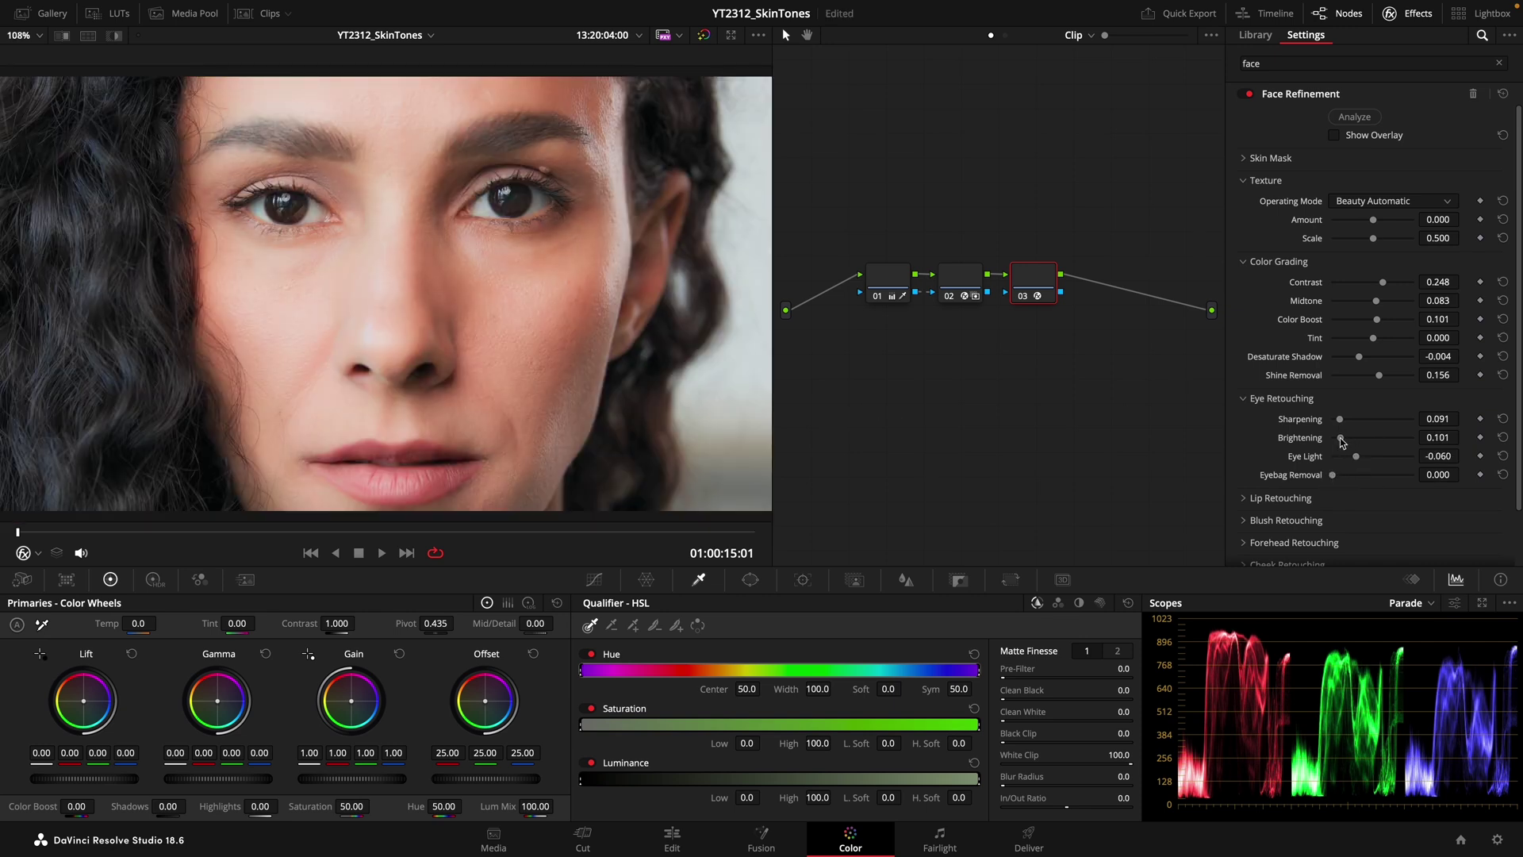
pyautogui.scroll(-2, 1428, 476)
pyautogui.click(1405, 482)
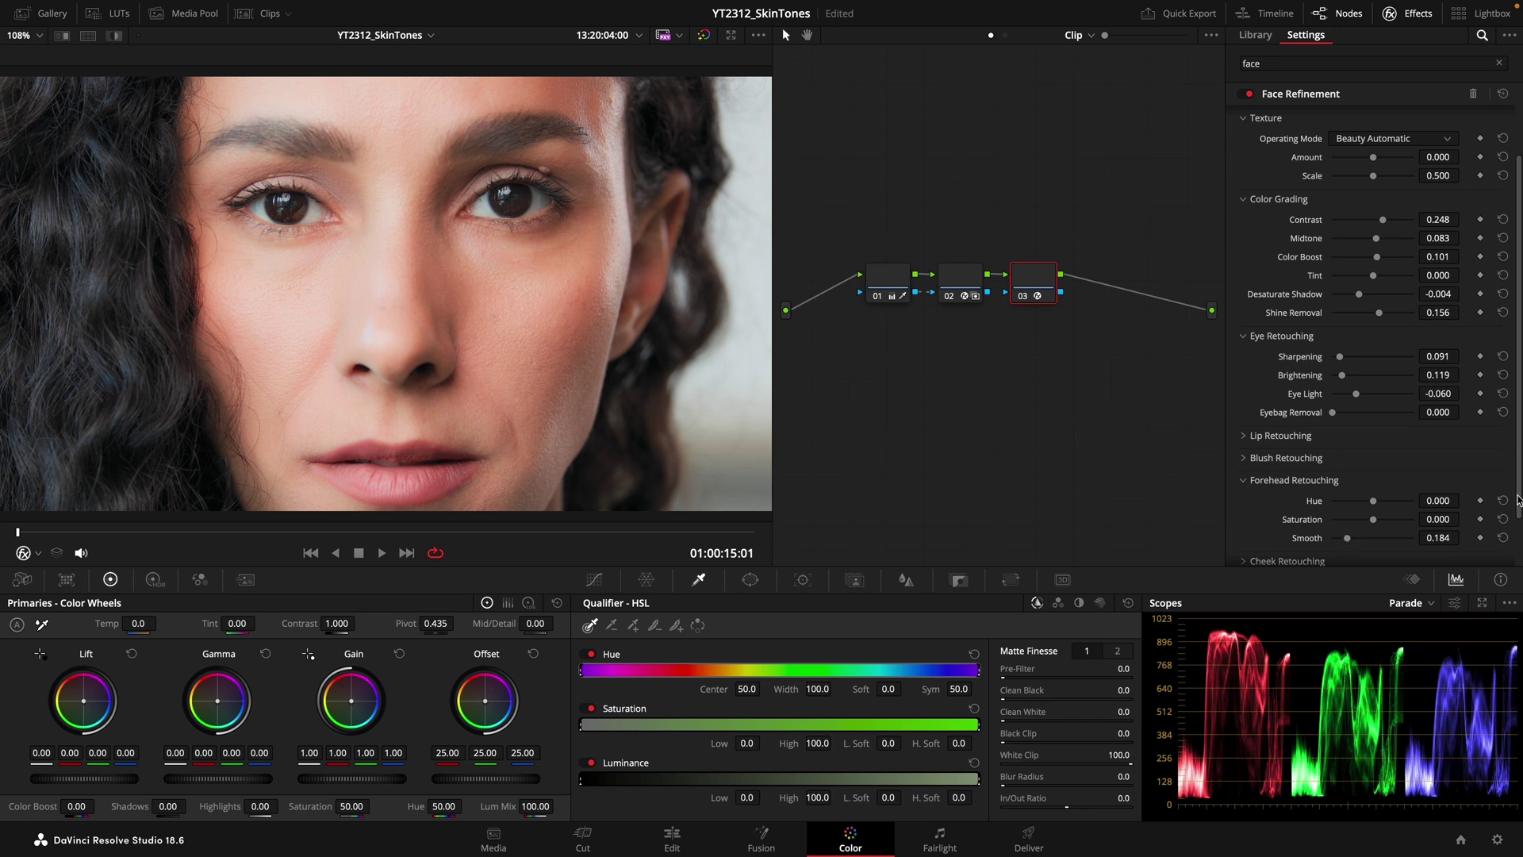
pyautogui.scroll(-2, 1517, 500)
pyautogui.hotkey('ctrl', 'd')
pyautogui.hotkey('ctrl', 'd')
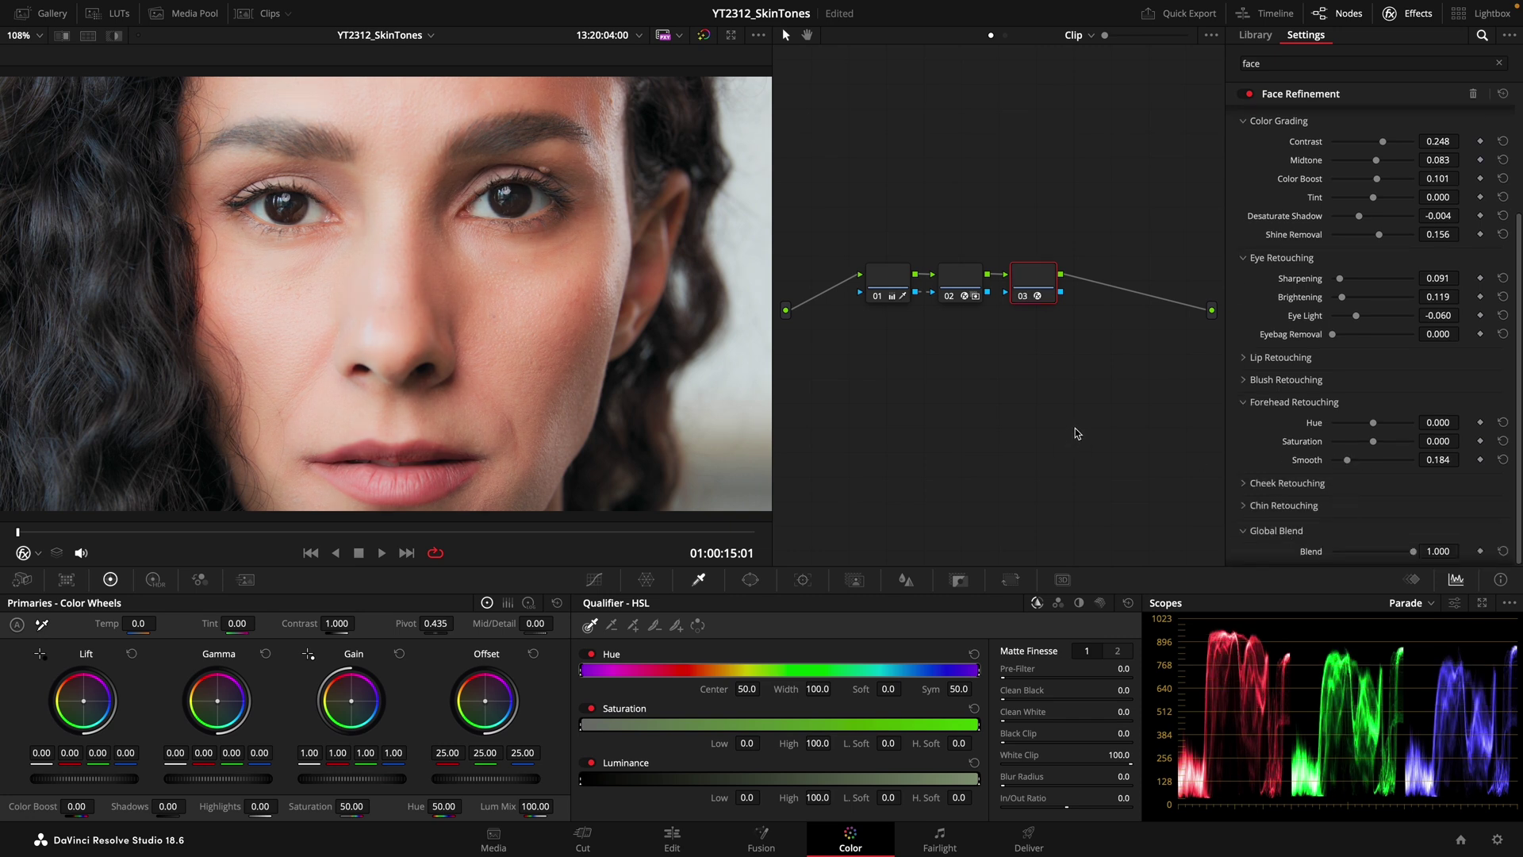
pyautogui.hotkey('ctrl', 'd')
pyautogui.hotkey('ctrl', 'd')
# Step: Add node 04 with Dehancer Pro and choose a film grain profile
pyautogui.press('space')
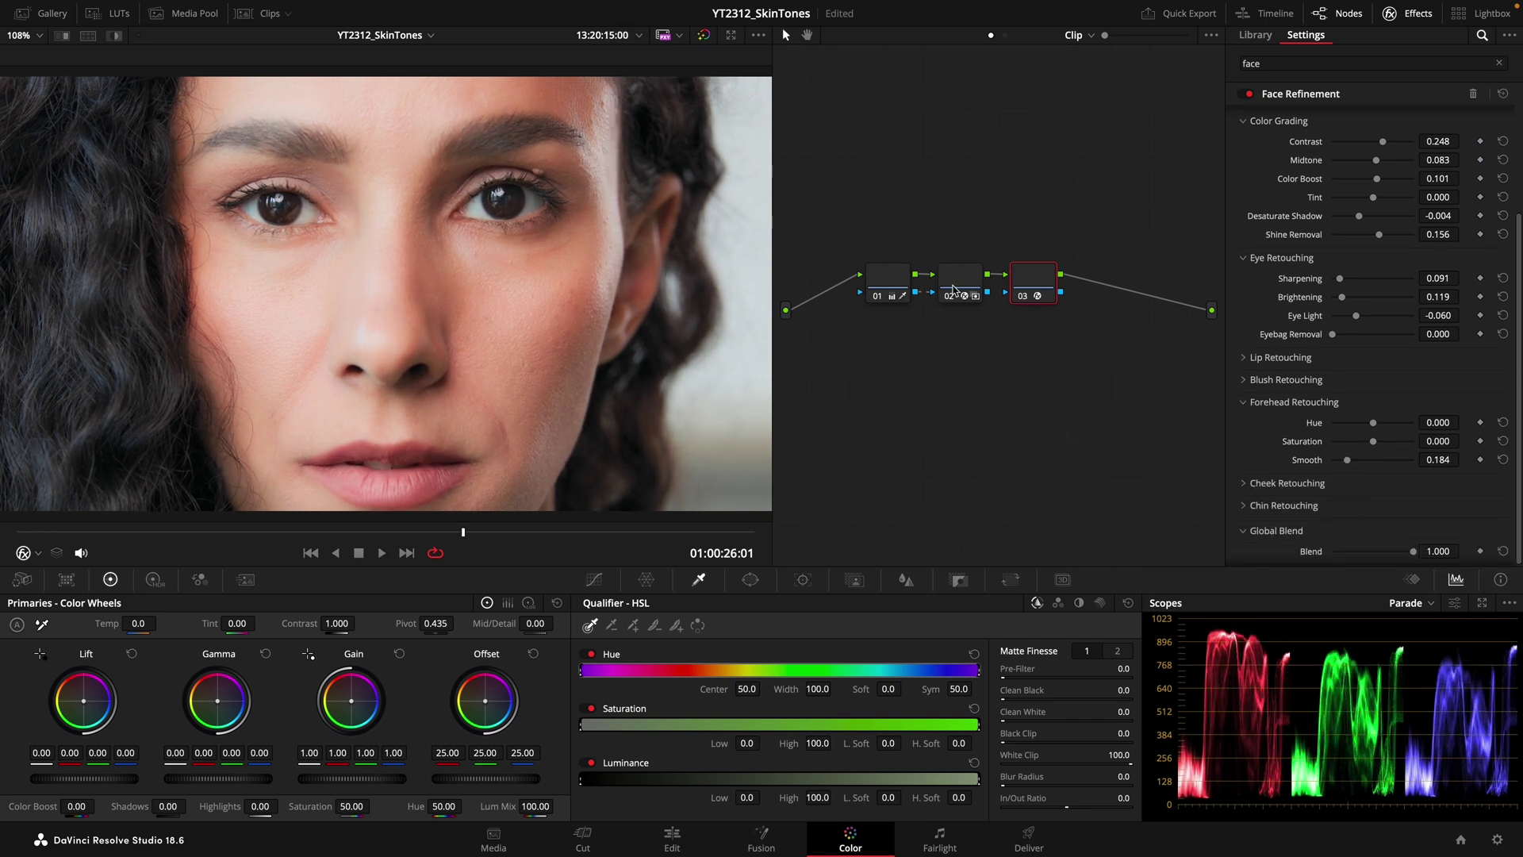
pyautogui.hotkey('alt', 's')
pyautogui.write('deh')
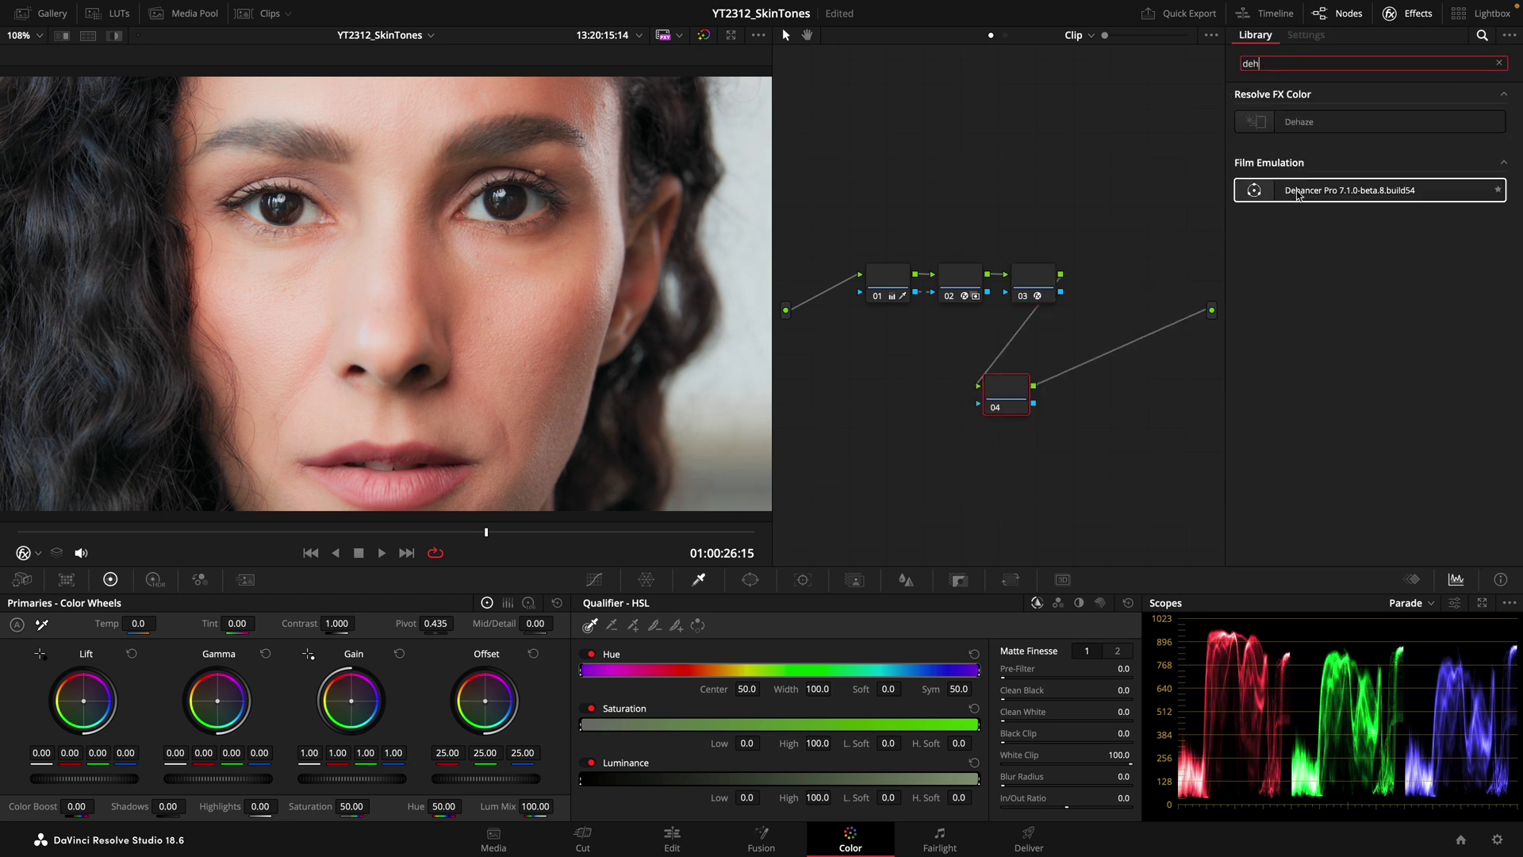
pyautogui.moveTo(1360, 190); pyautogui.dragTo(1005, 393)
pyautogui.scroll(-3, 1368, 357)
pyautogui.click(1447, 219)
pyautogui.click(1369, 288)
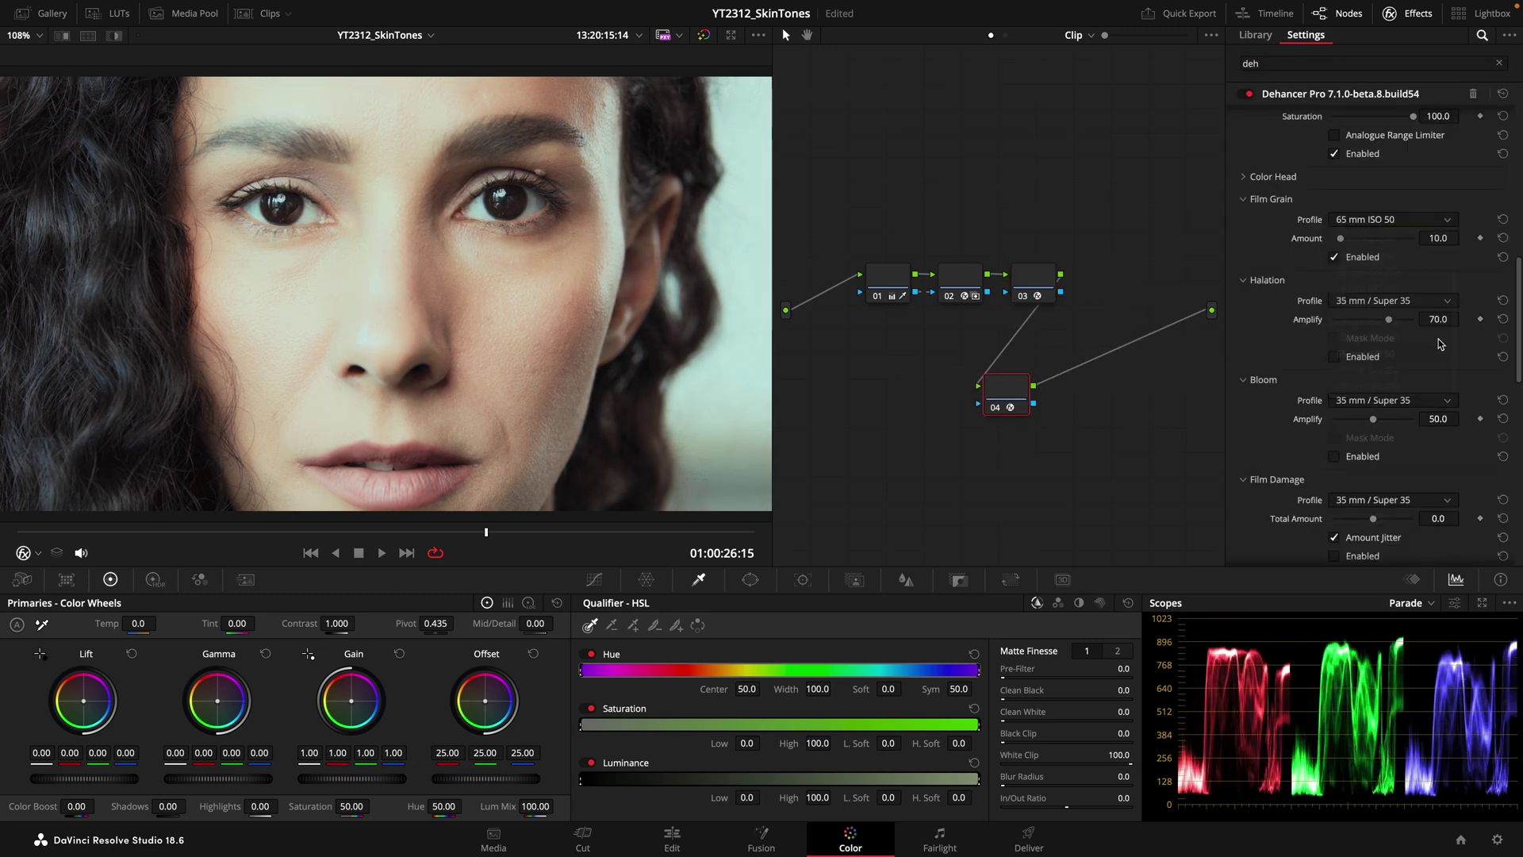
pyautogui.scroll(-3, 1348, 440)
pyautogui.scroll(3, 1348, 441)
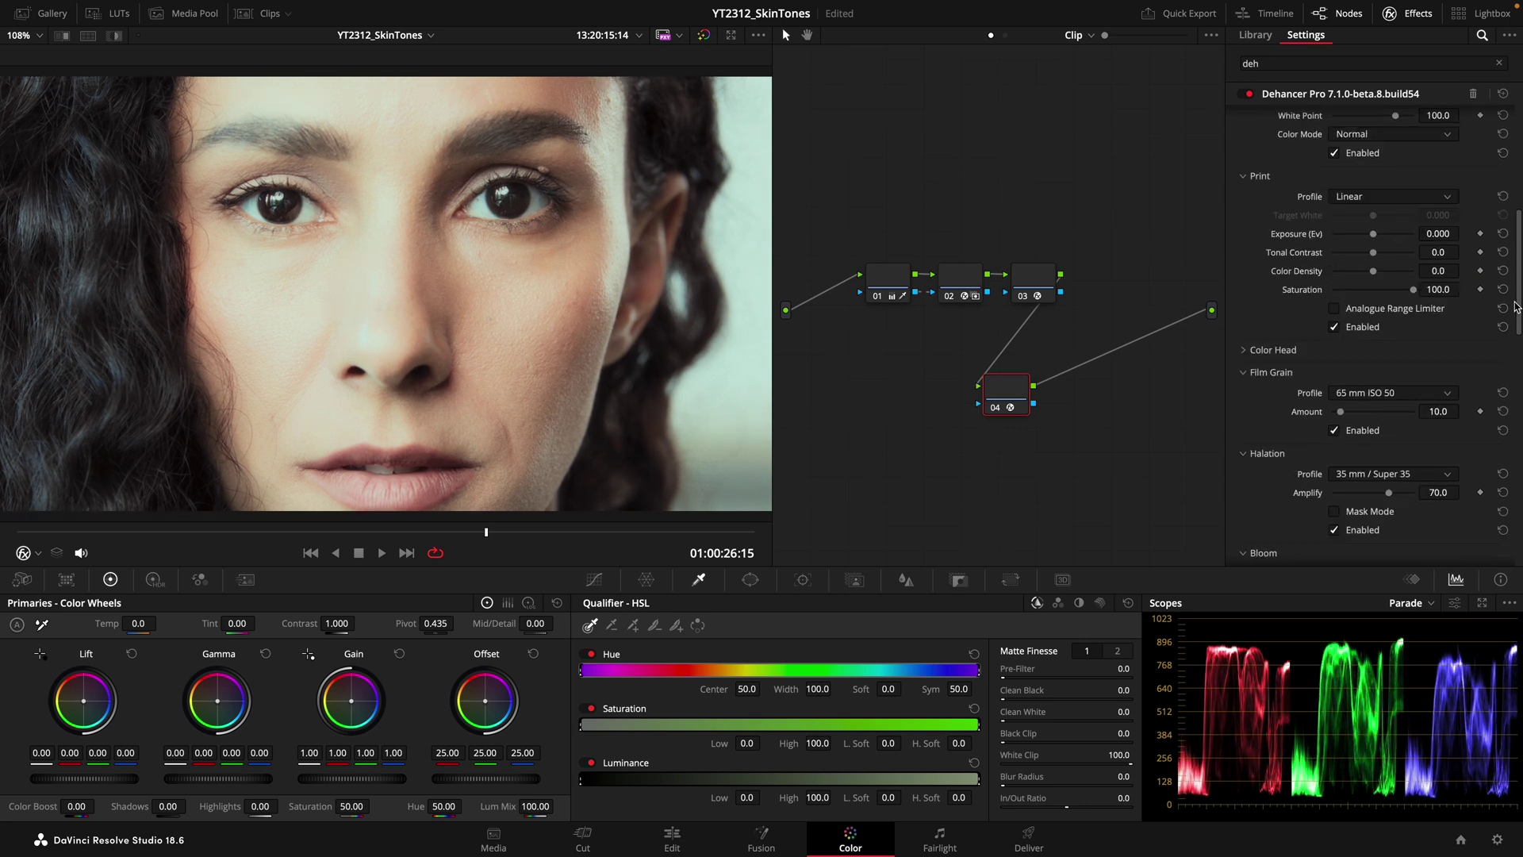
pyautogui.scroll(3, 1350, 404)
pyautogui.scroll(3, 1357, 357)
pyautogui.scroll(3, 1359, 322)
# Step: Adjust Dehancer film compression and raise the push/pull exposure
pyautogui.moveTo(1360, 323)
pyautogui.mouseDown()
pyautogui.moveTo(1385, 320)
pyautogui.moveTo(1361, 301)
pyautogui.mouseUp()
pyautogui.moveTo(1372, 220); pyautogui.dragTo(1383, 229)
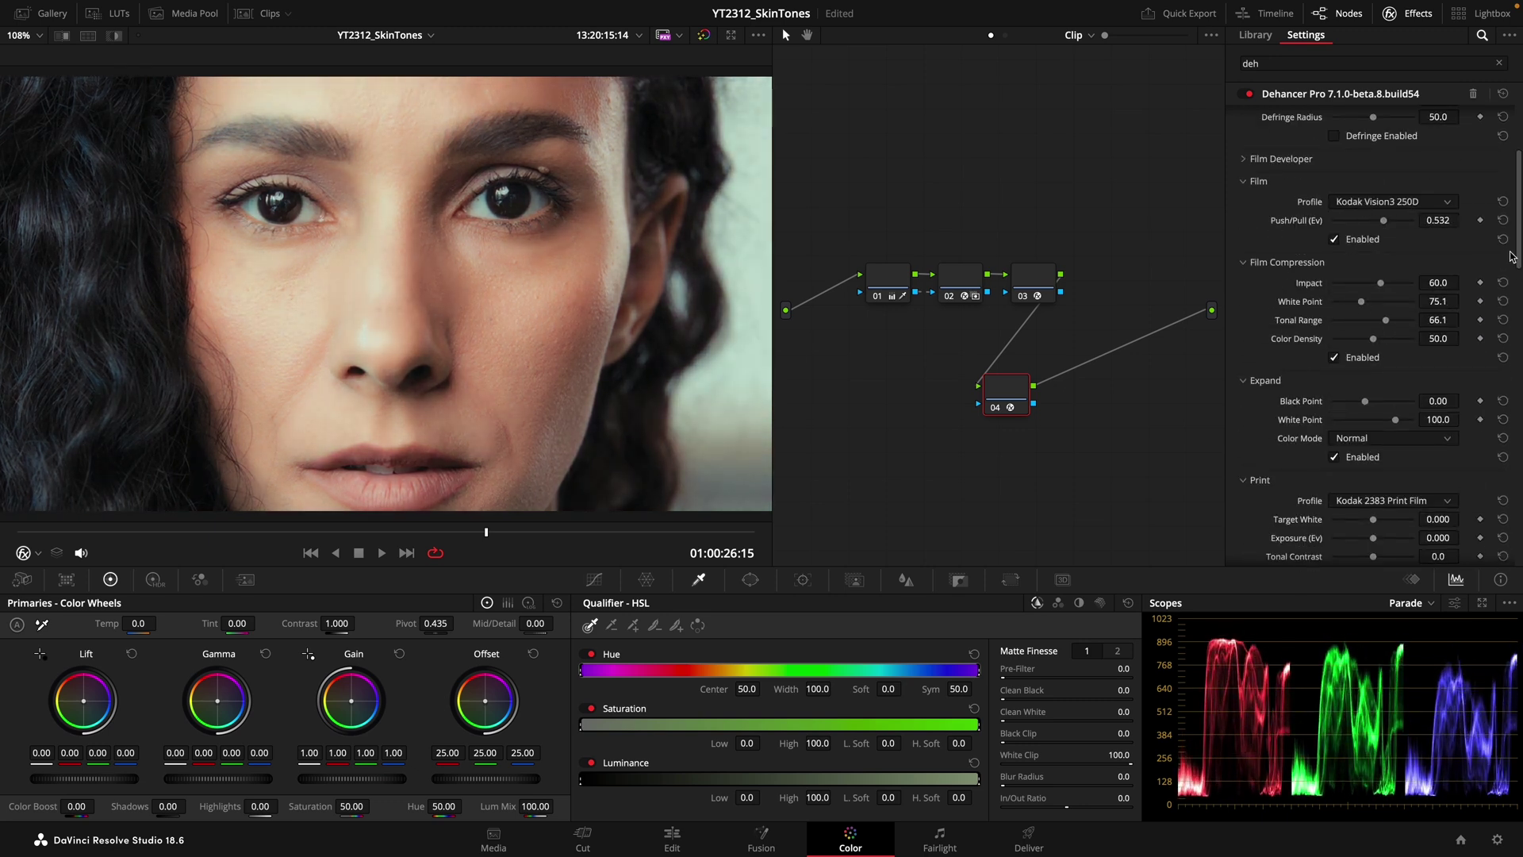
pyautogui.scroll(3, 1381, 238)
pyautogui.click(1281, 329)
pyautogui.press('space')
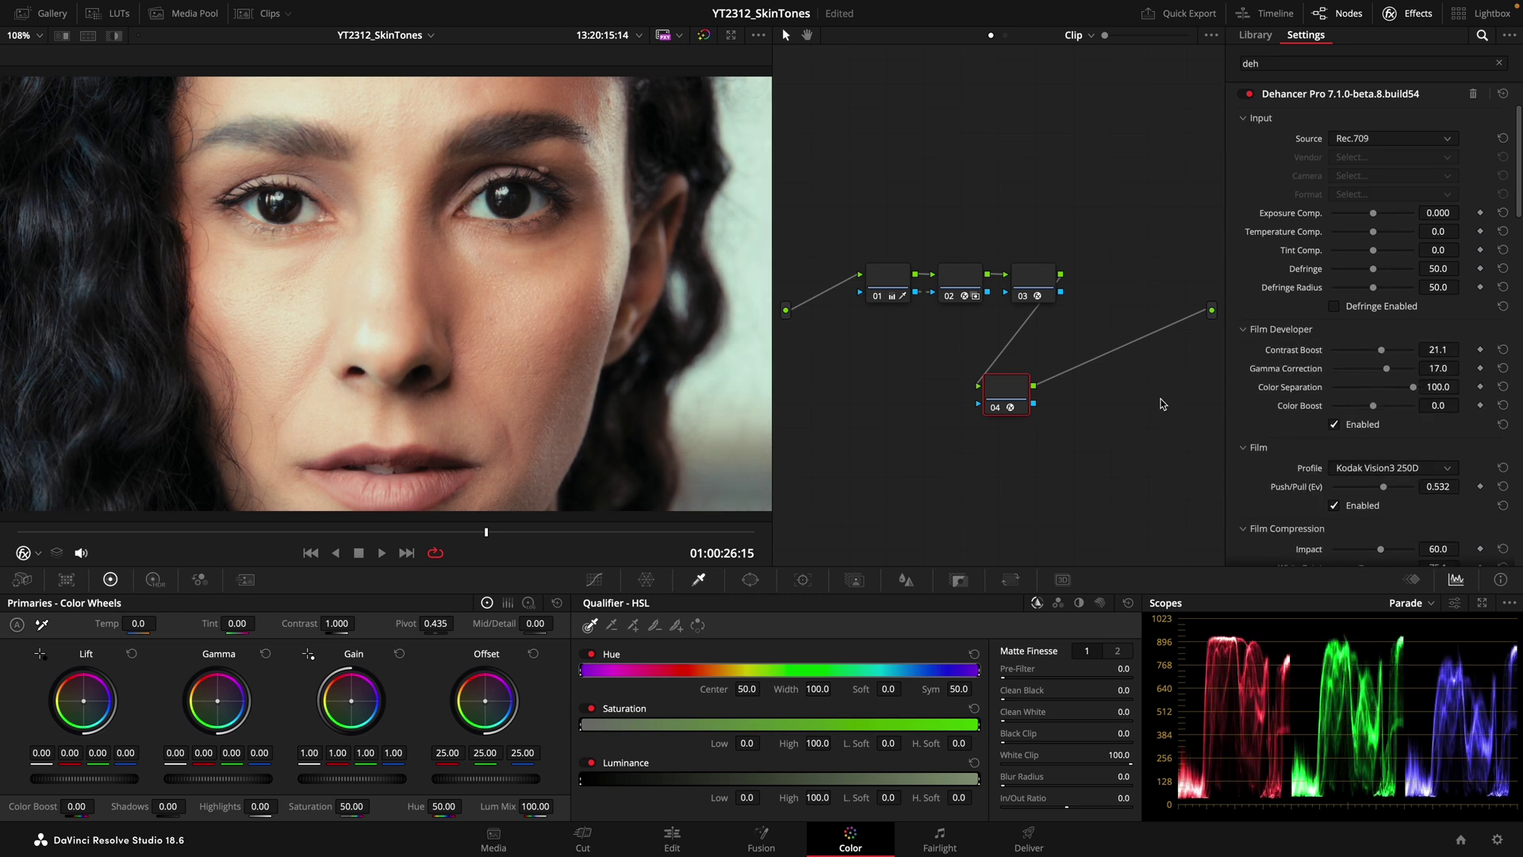
# Step: Increase the face texture amount on Face Refinement node 03
pyautogui.moveTo(1019, 382); pyautogui.dragTo(1030, 377)
pyautogui.press('space')
pyautogui.click(1034, 296)
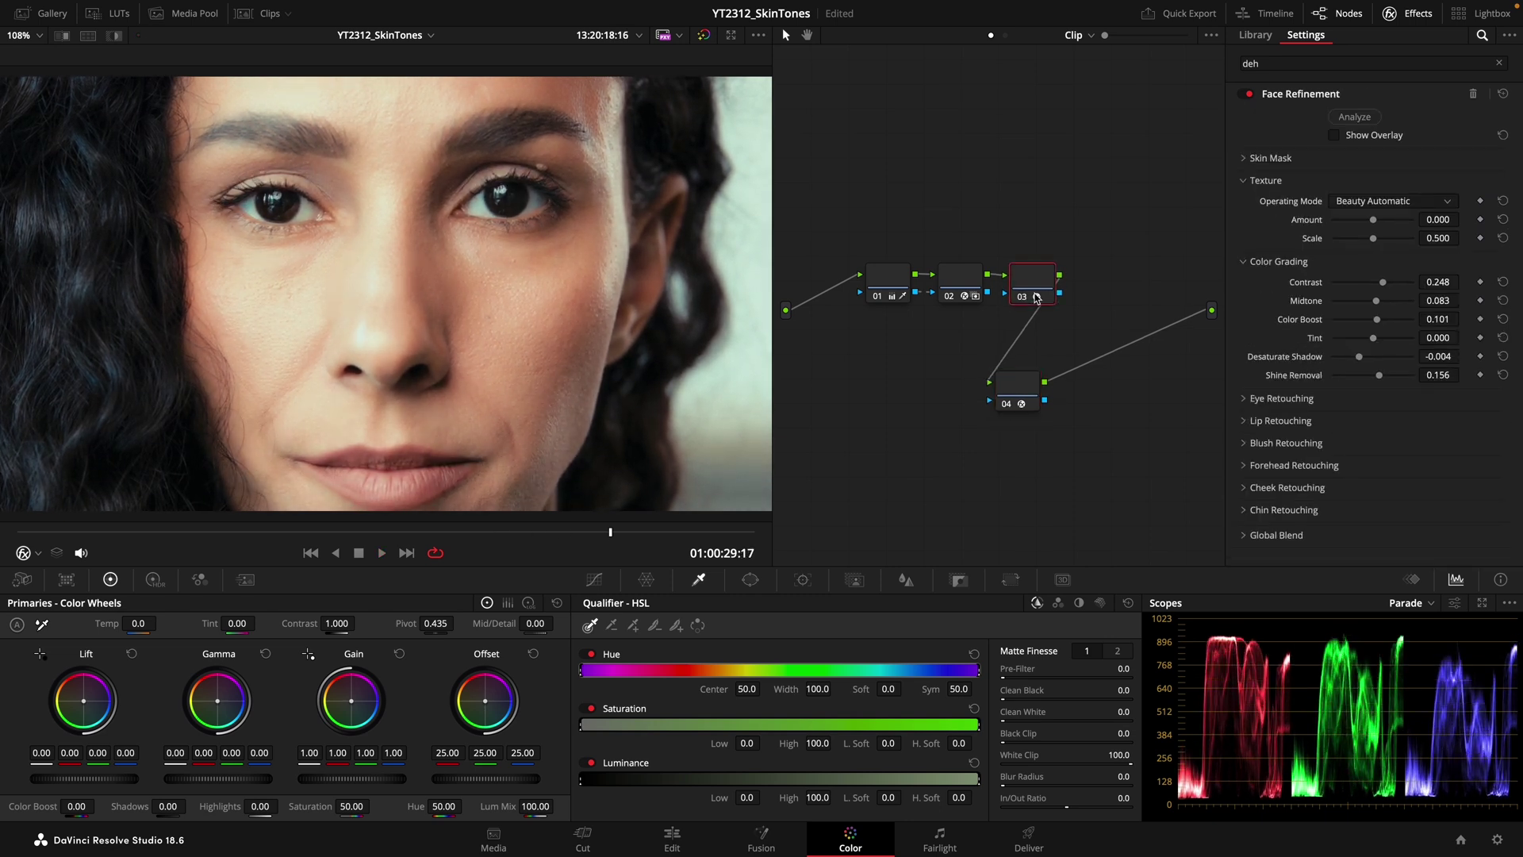
pyautogui.moveTo(1372, 219); pyautogui.dragTo(1383, 221)
# Step: Shift Dehancer color head balance and tint the shadows, midtones and highlights
pyautogui.click(1017, 392)
pyautogui.press('space')
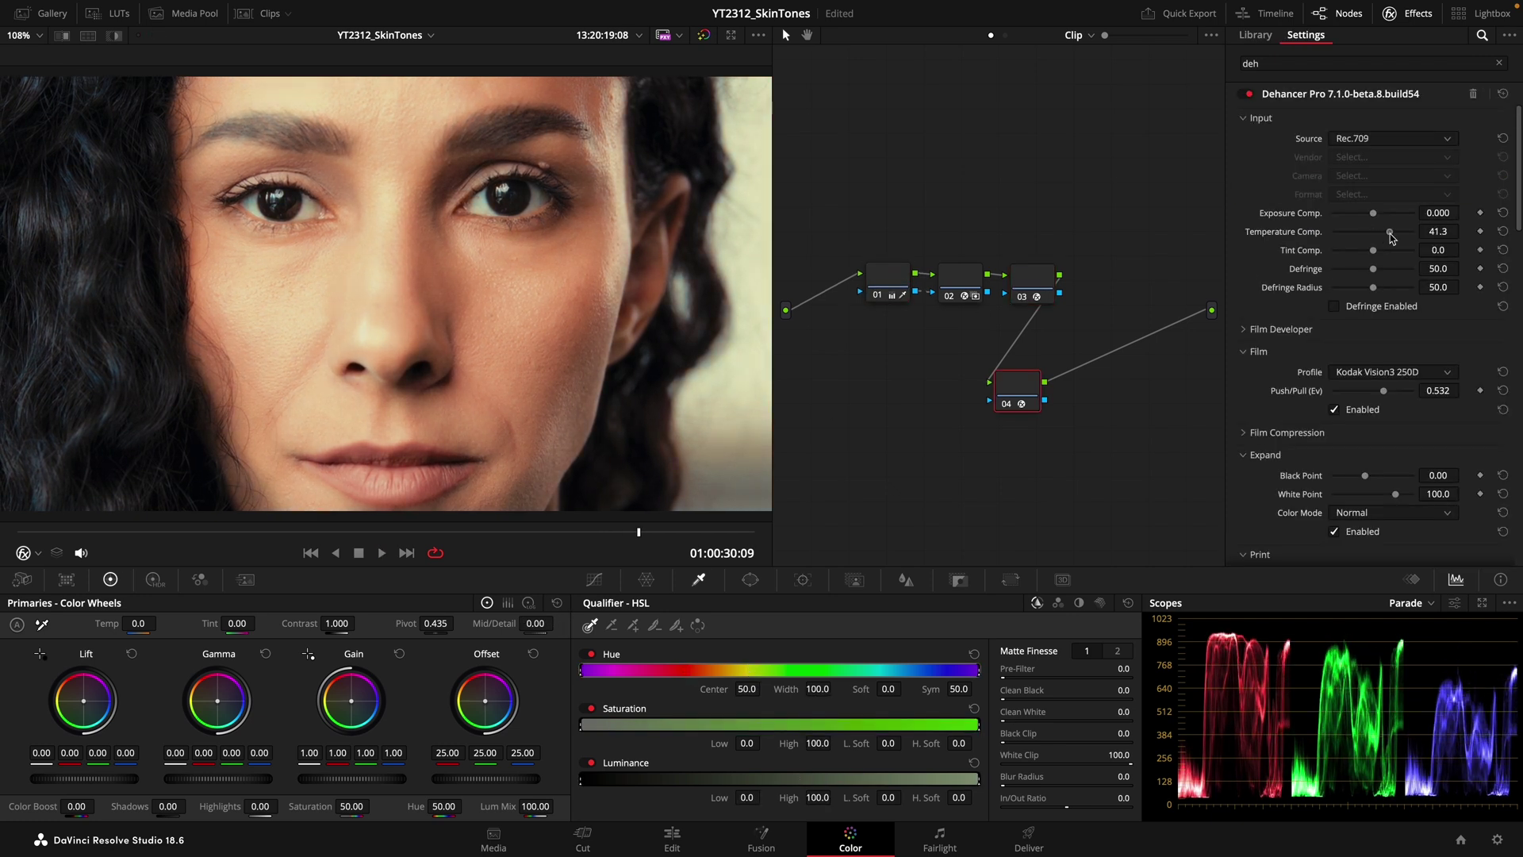
pyautogui.scroll(-2, 1368, 357)
pyautogui.scroll(-8, 1346, 479)
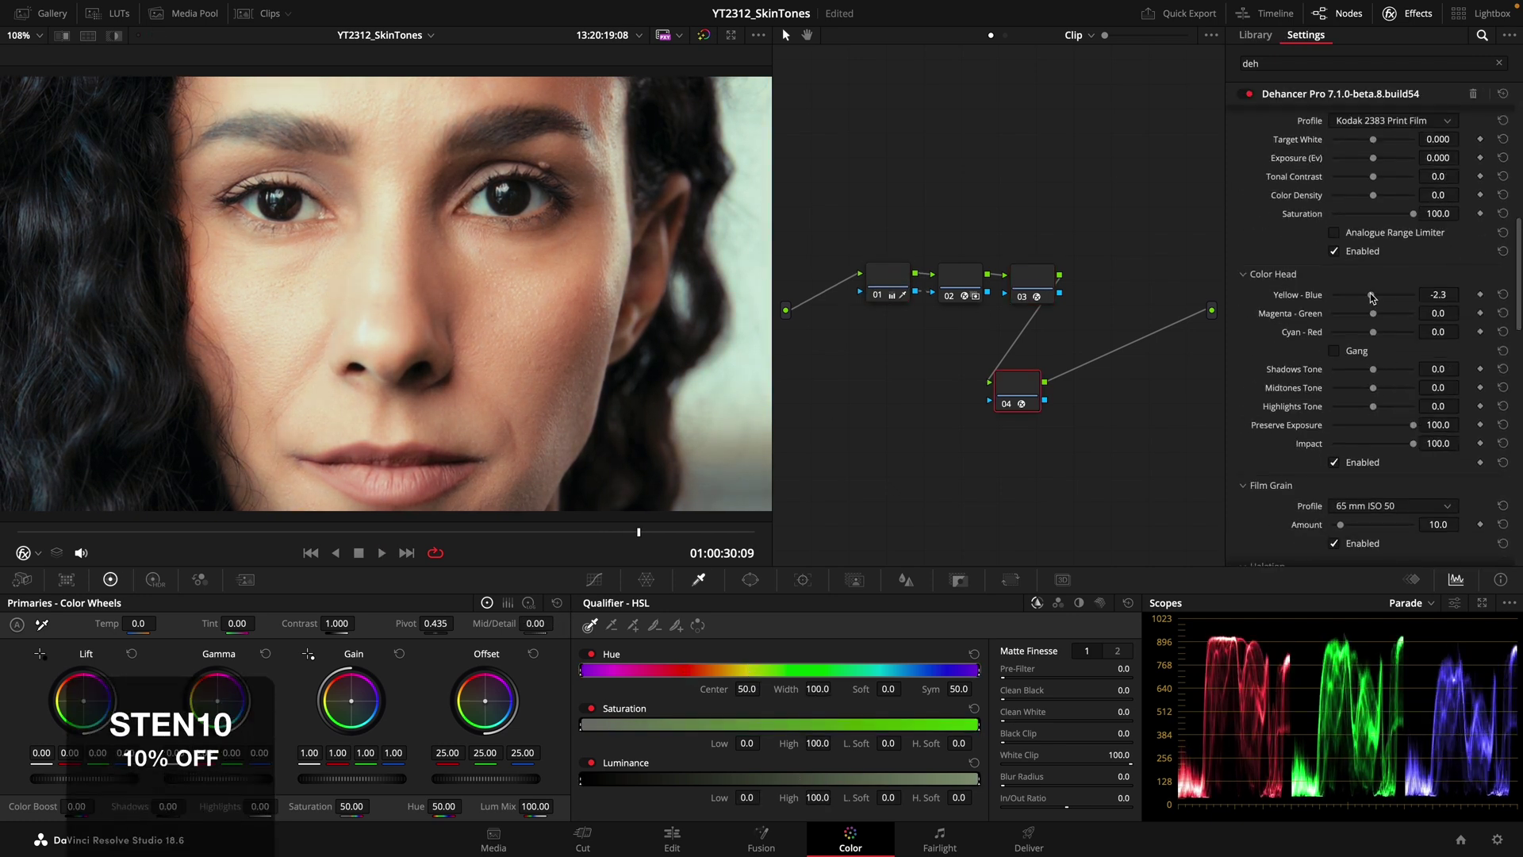
pyautogui.moveTo(1369, 295); pyautogui.dragTo(1368, 316)
pyautogui.moveTo(1371, 369); pyautogui.dragTo(1380, 406)
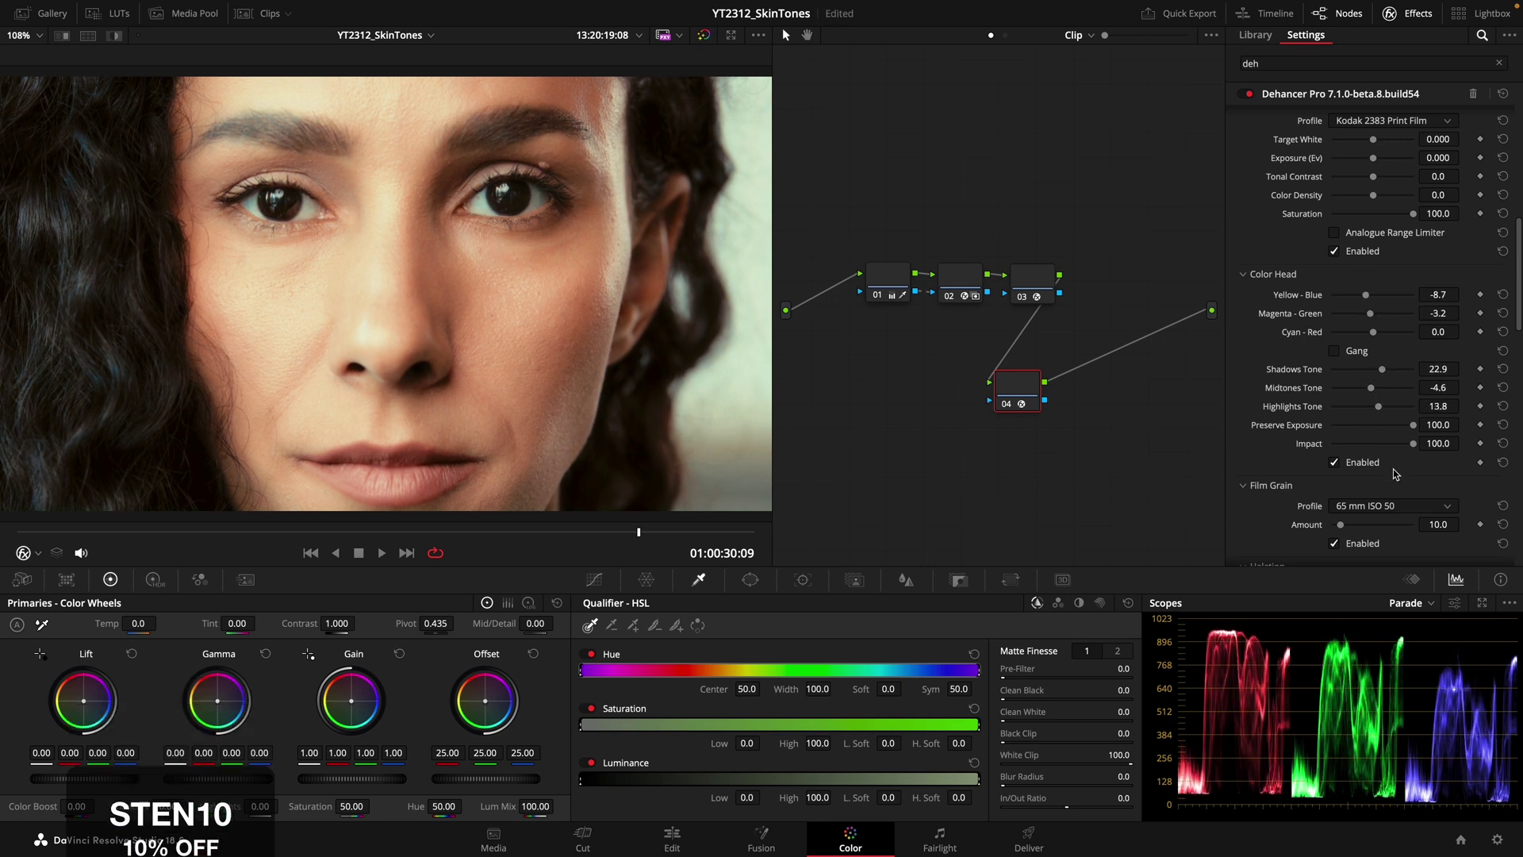